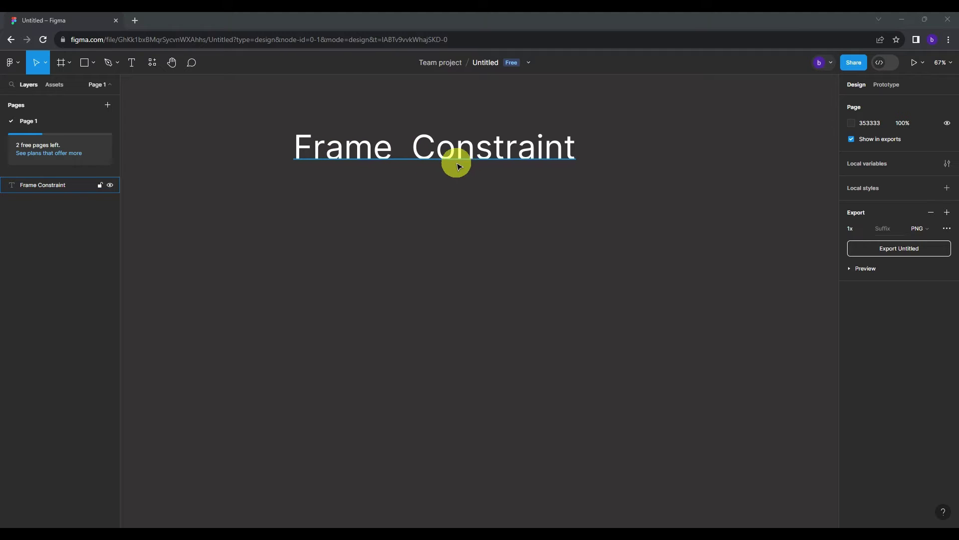
Draw a large white Frame 1 below the title, with a small Frame 2 near its top-left corner
scroll(333, 231, "down", 2)
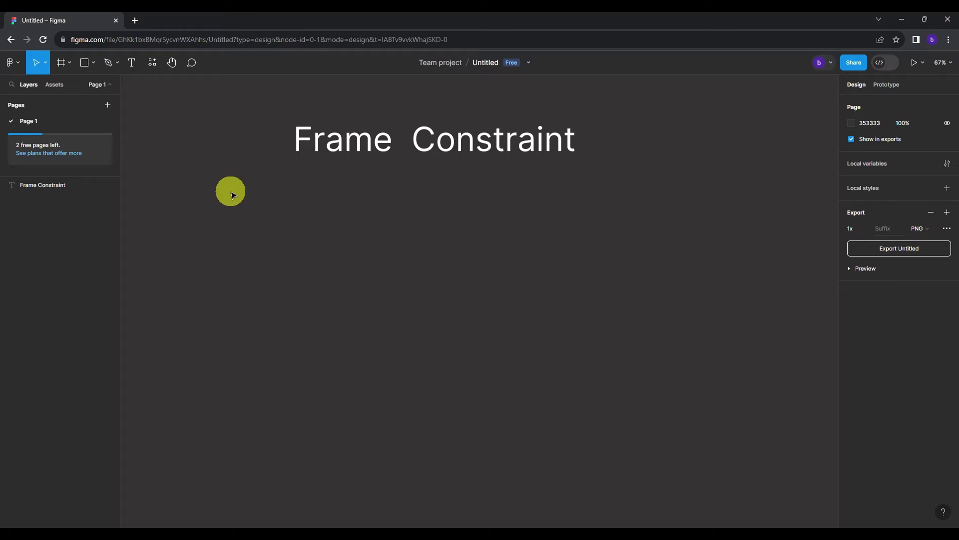
key("f")
mouse_move(224, 185)
left_mouse_down()
mouse_move(325, 238)
mouse_move(388, 309)
left_mouse_up()
key("f")
mouse_move(234, 195)
left_mouse_down()
mouse_move(318, 233)
mouse_move(319, 221)
left_mouse_up()
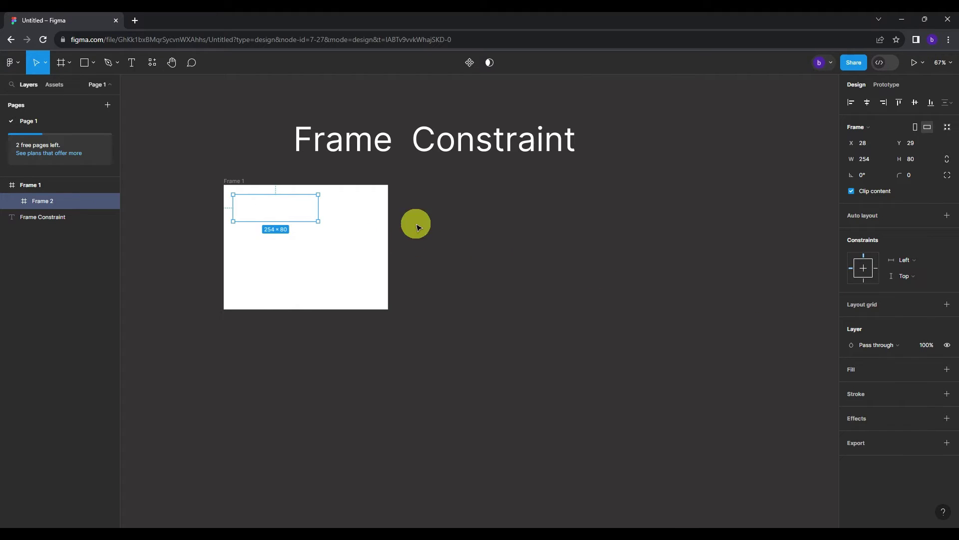
Give the small 254×80 Frame 2 a dark red 850808 fill
left_click(848, 370)
left_click(868, 386)
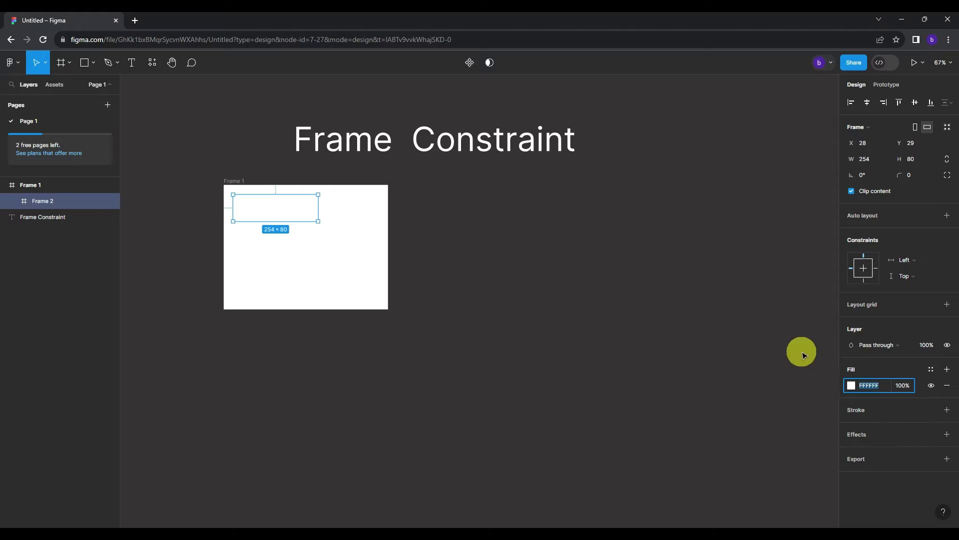
left_click(851, 386)
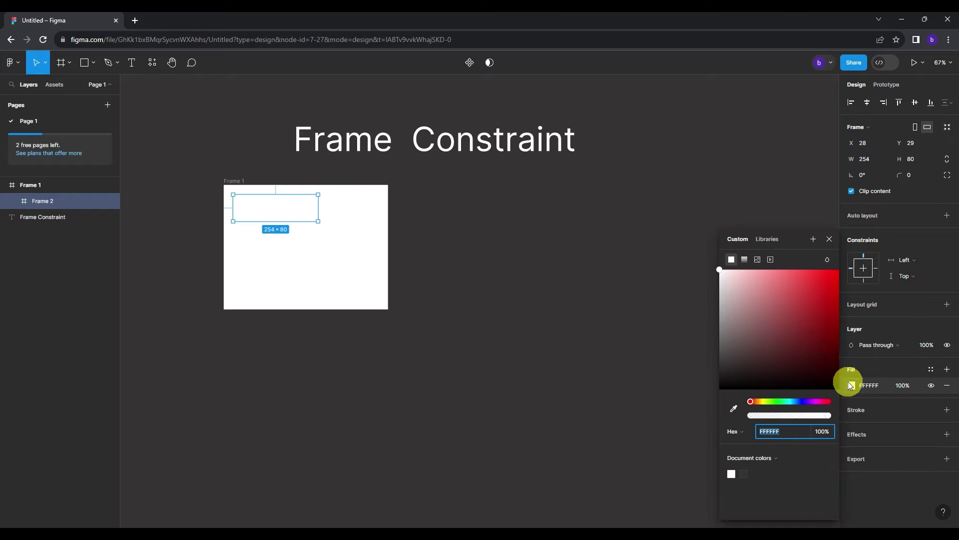
left_click(832, 330)
left_click(489, 259)
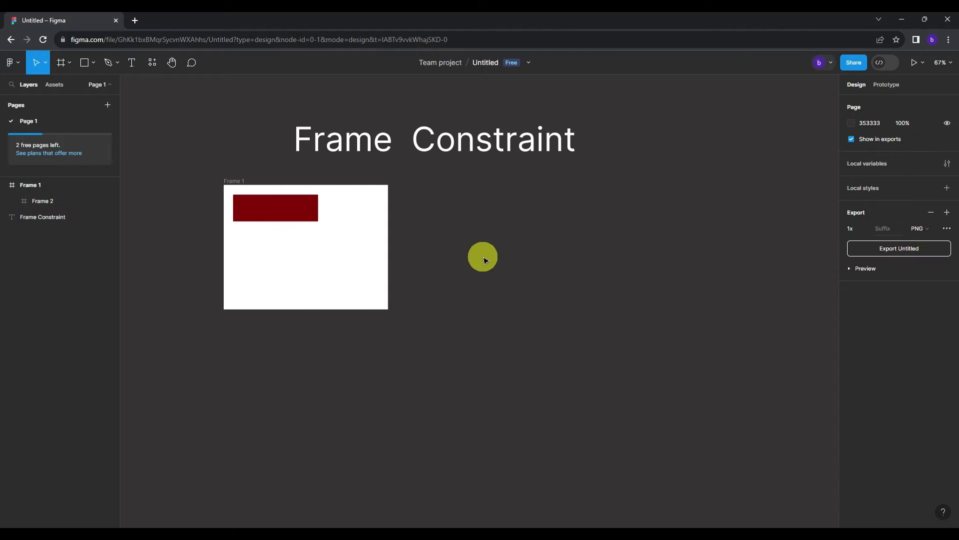
left_click(253, 215)
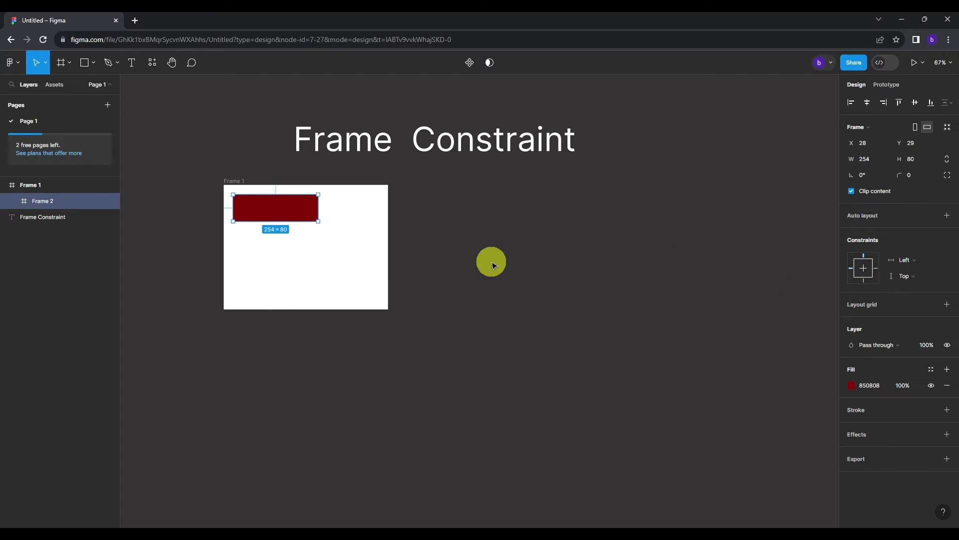
Set the dark red Frame 2's horizontal constraint to Right within Frame 1
left_click(40, 188)
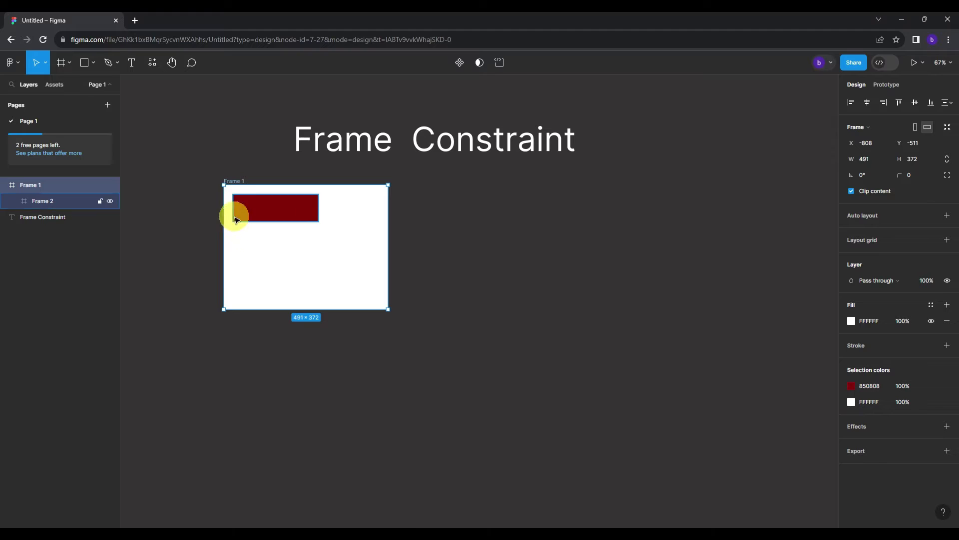
left_click(269, 210)
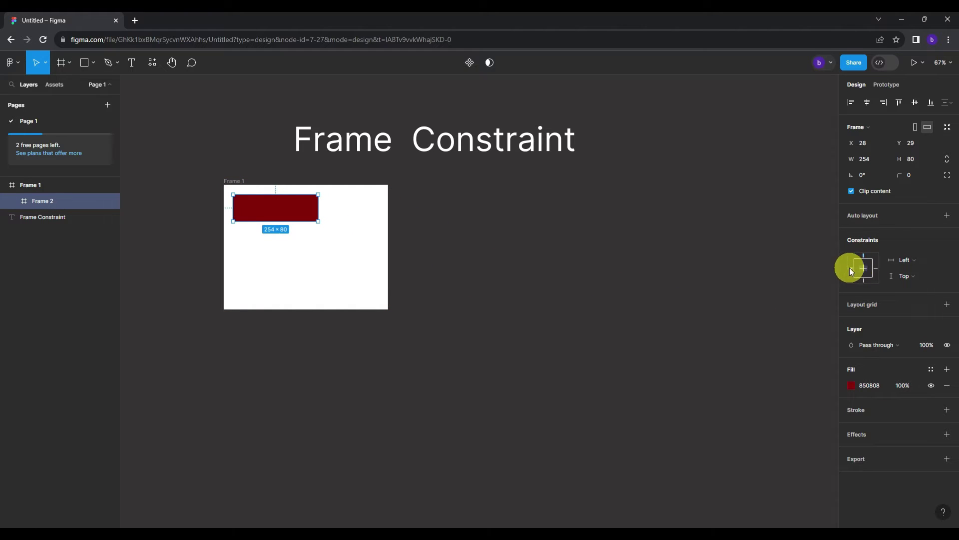
scroll(220, 223, "up", 5)
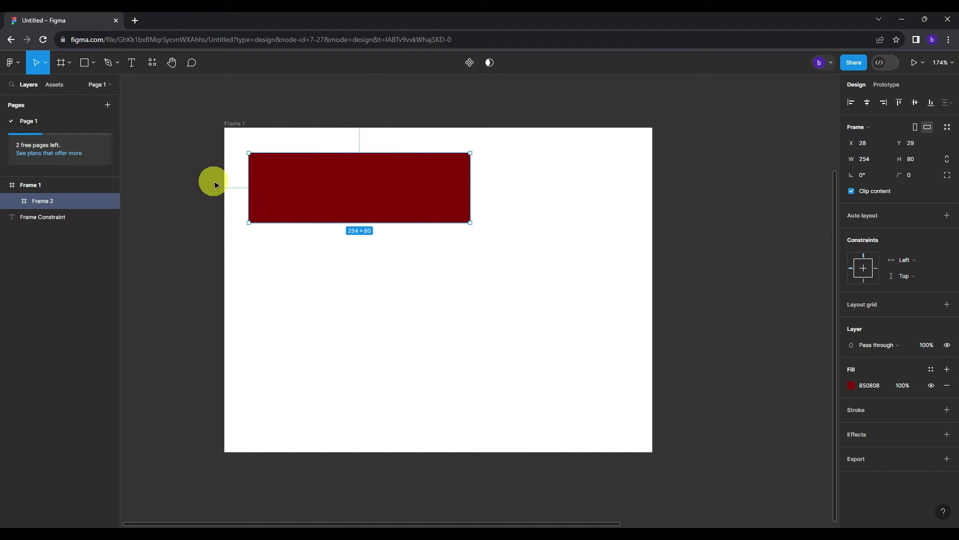
left_click(909, 265)
left_click(925, 274)
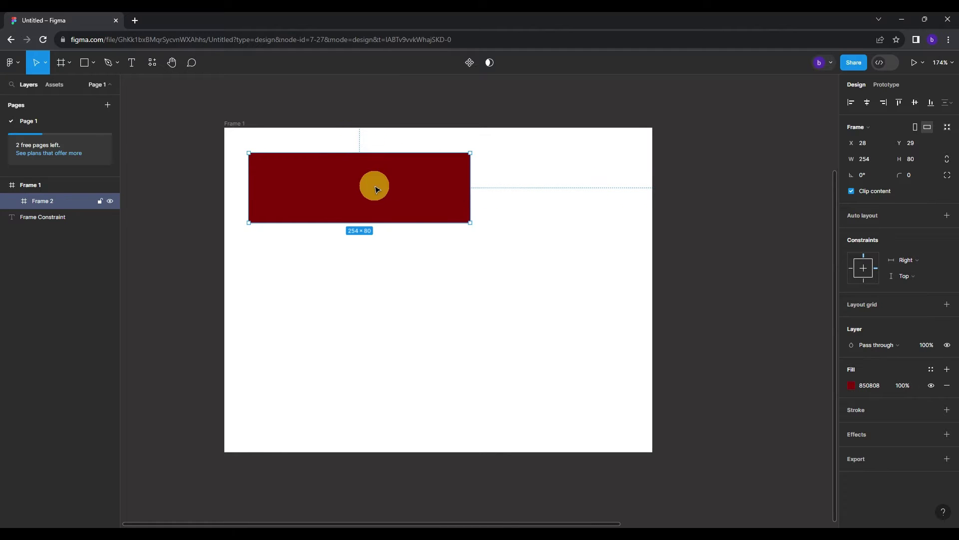
left_click(906, 260)
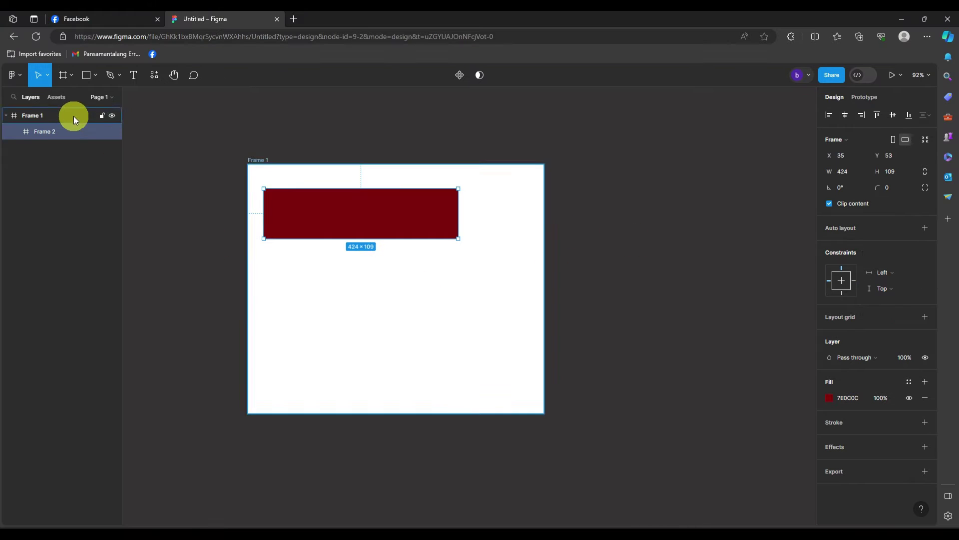
left_click(74, 119)
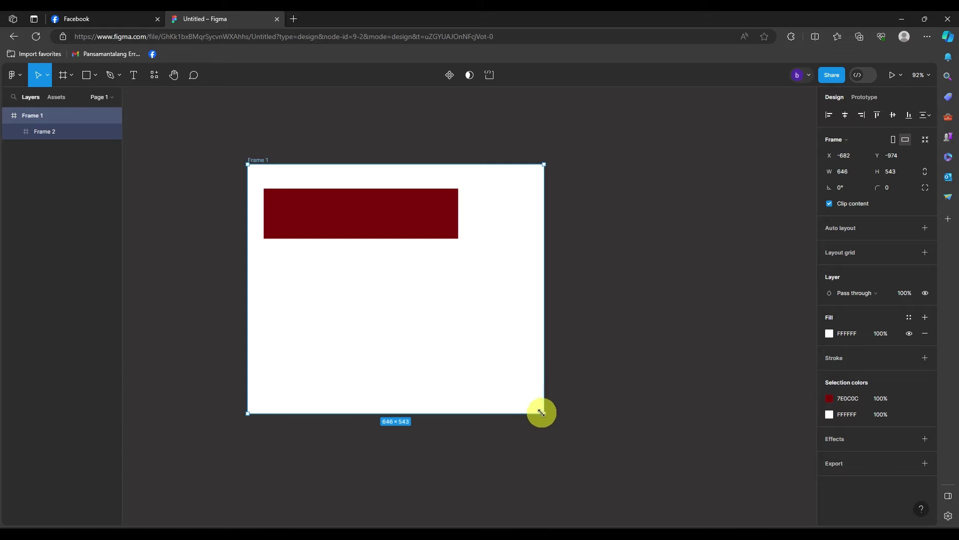
Resize Frame 1 from its corners and check Frame 2's horizontal constraint
left_click_drag(546, 414, 580, 410)
mouse_move(247, 165)
left_mouse_down()
mouse_move(139, 103)
mouse_move(258, 164)
left_mouse_up()
left_click_drag(581, 413, 618, 409)
left_click(332, 236)
left_click(883, 272)
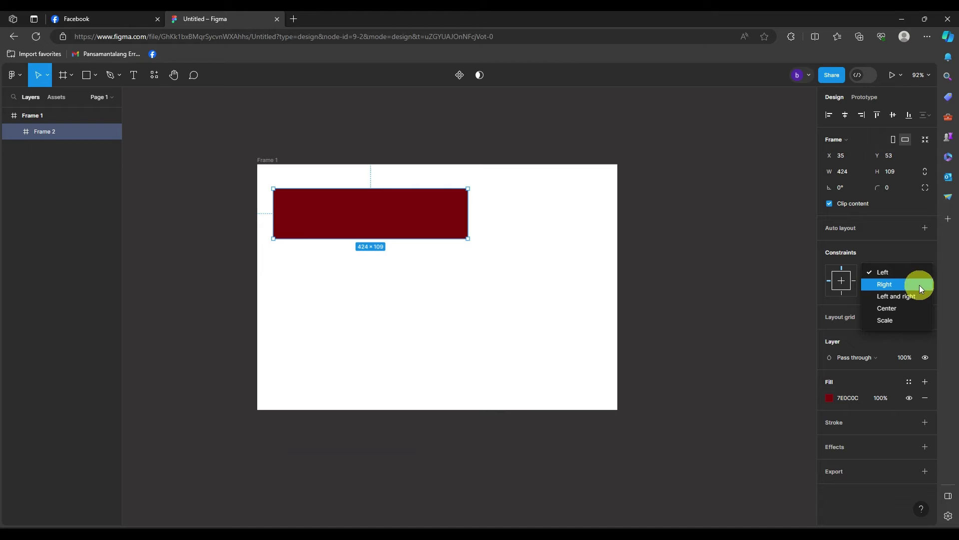
left_click(331, 186)
scroll(602, 302, "up", 1)
scroll(601, 302, "down", 3)
left_click(718, 298)
Anchor Frame 2 Right and widen Frame 1 to 1779×569, checking the red frame's edge distances
left_click(503, 246)
left_click(888, 273)
left_click(884, 284)
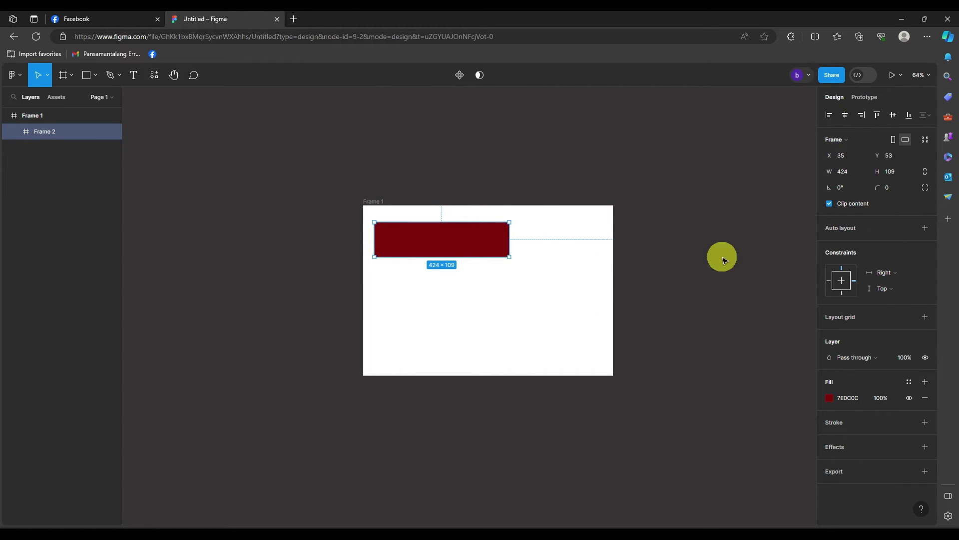
left_click(40, 115)
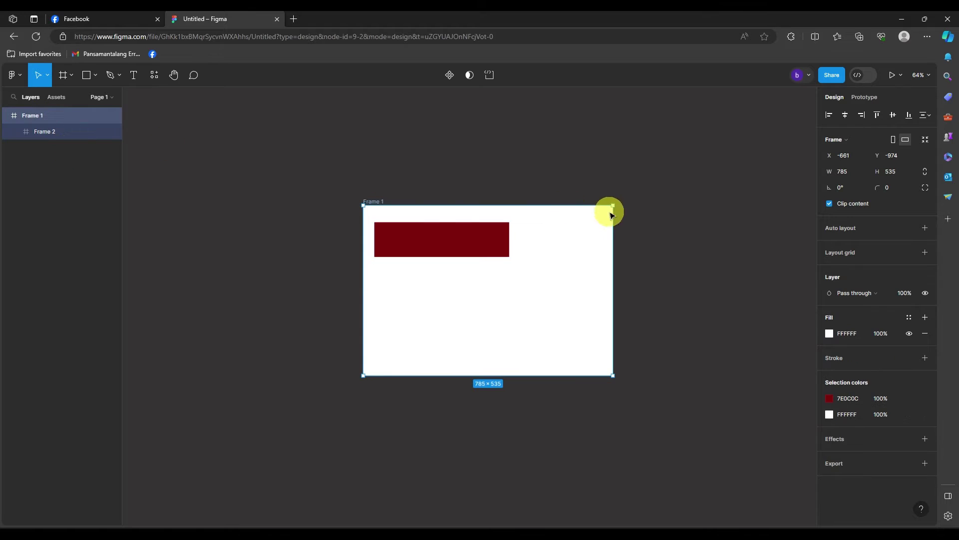
left_click_drag(618, 206, 809, 195)
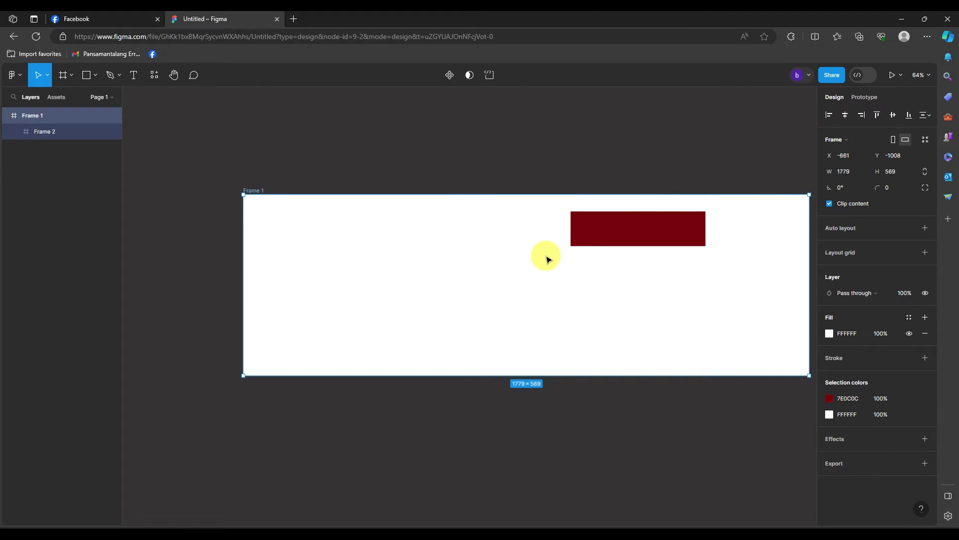
left_click(629, 238)
key("alt")
left_click(450, 228)
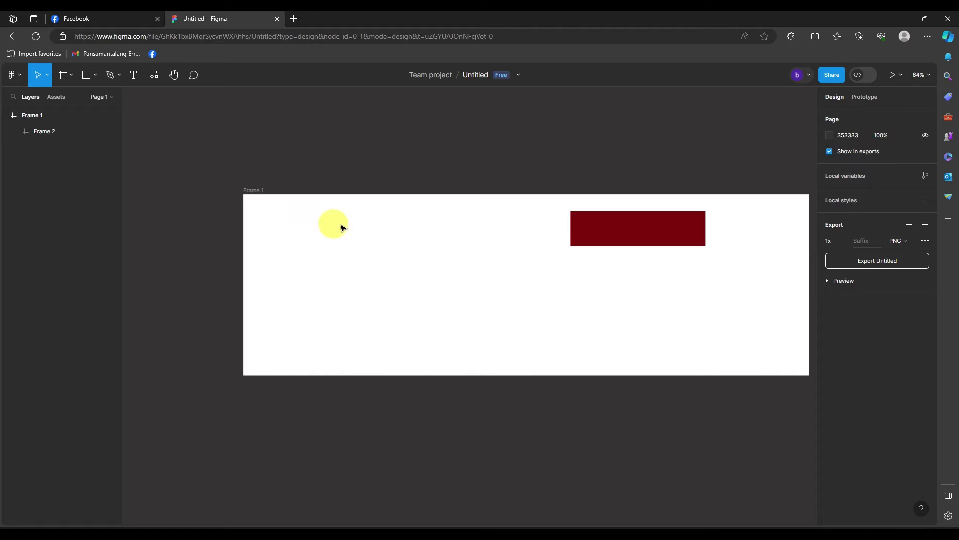
Shrink Frame 1 and move the red rectangle down toward the frame's middle
left_click(257, 190)
left_click_drag(810, 374, 548, 379)
left_click(371, 215)
key("alt")
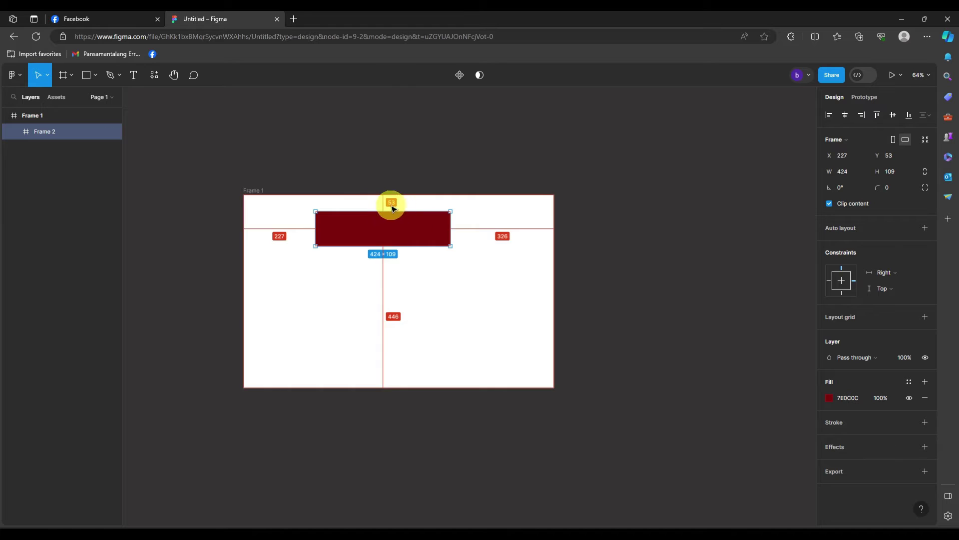
left_click(299, 162)
left_click(439, 227)
left_click_drag(412, 233, 419, 279)
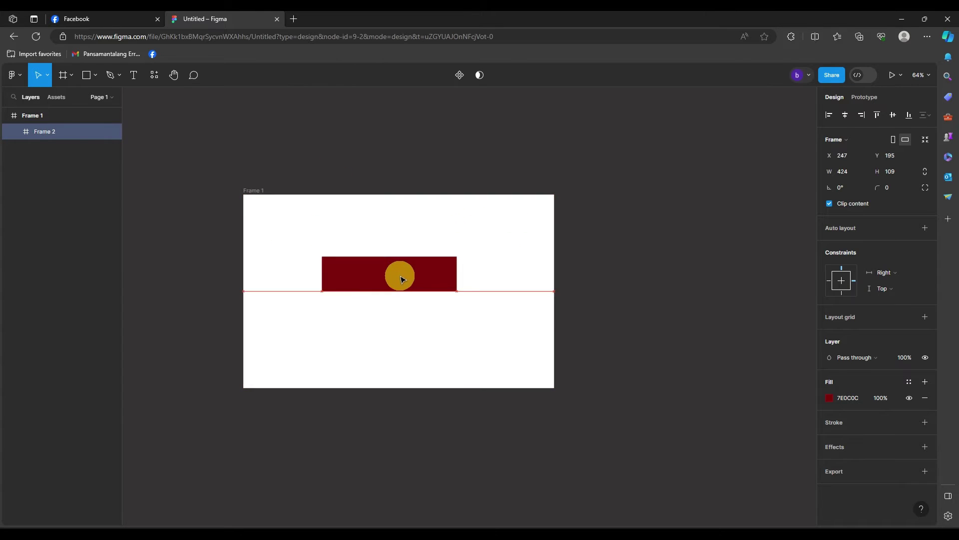
Set the red rectangle's constraints to Center horizontally and Center vertically
left_click(75, 116)
left_click(454, 262)
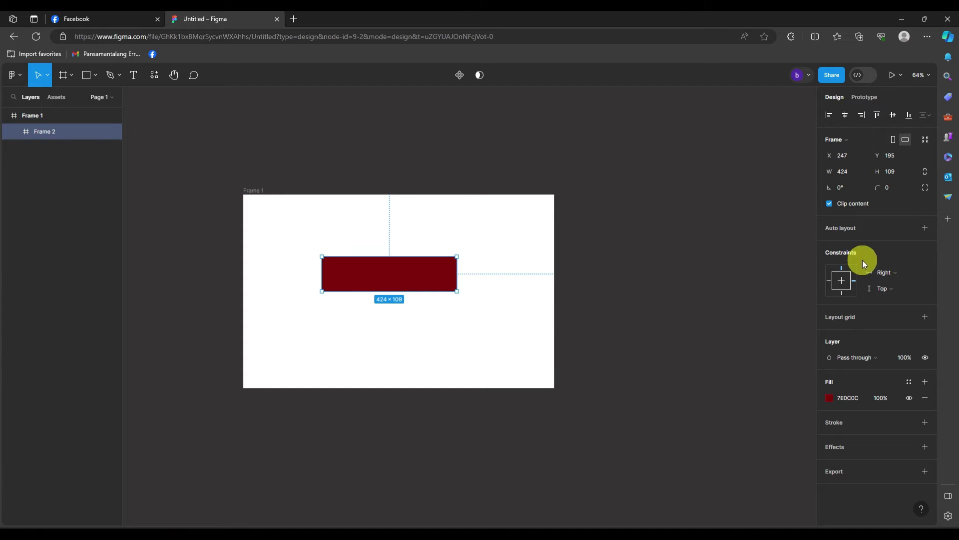
left_click(883, 273)
left_click(897, 297)
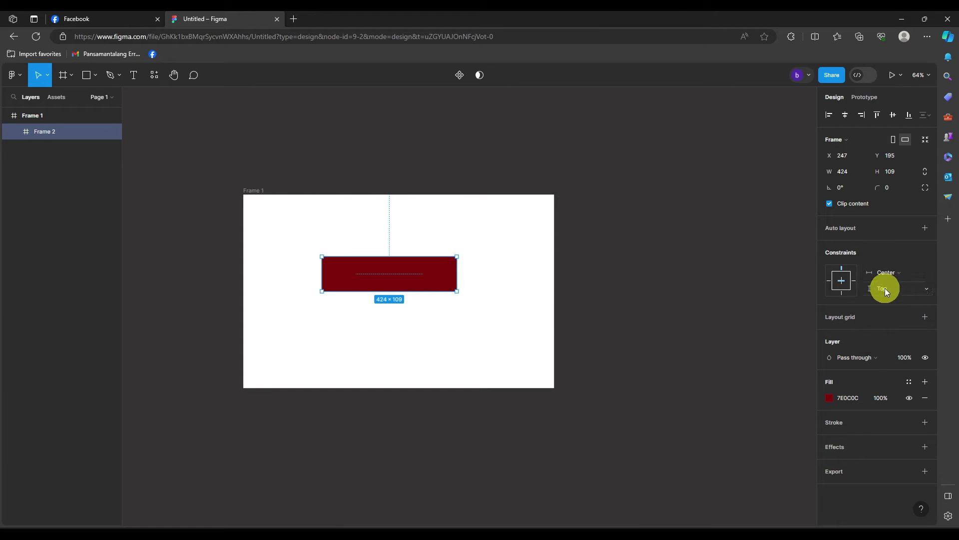
left_click(886, 287)
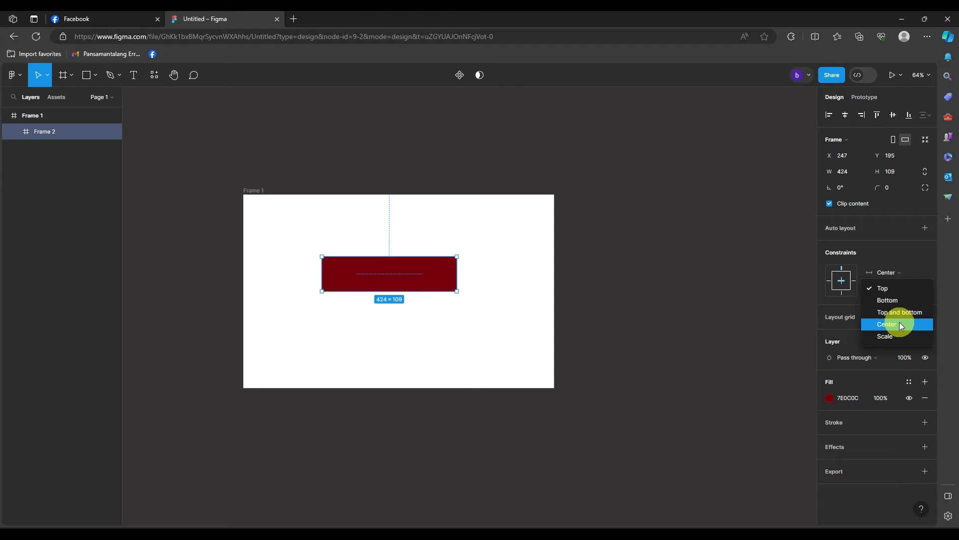
left_click(903, 324)
left_click_drag(386, 285, 392, 298)
Resize Frame 1 from its top edge and corner to confirm the rectangle stays centred
left_click(100, 120)
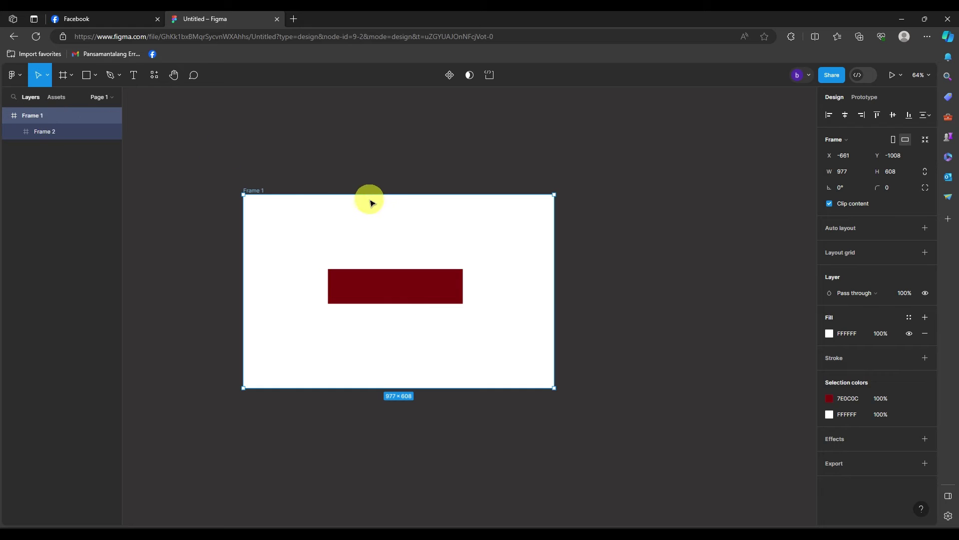
left_click_drag(370, 197, 443, 183)
scroll(632, 282, "down", 1)
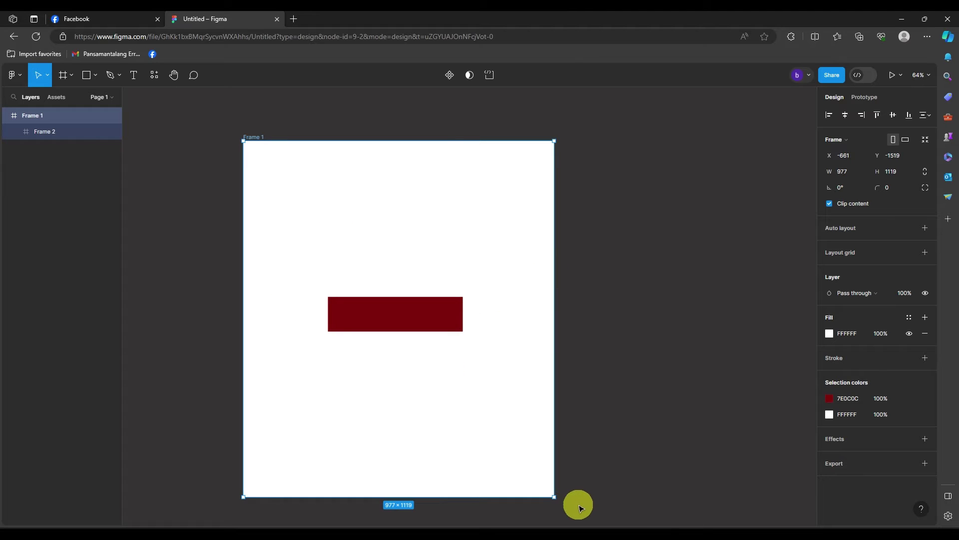
left_click_drag(554, 496, 524, 415)
left_click(406, 273)
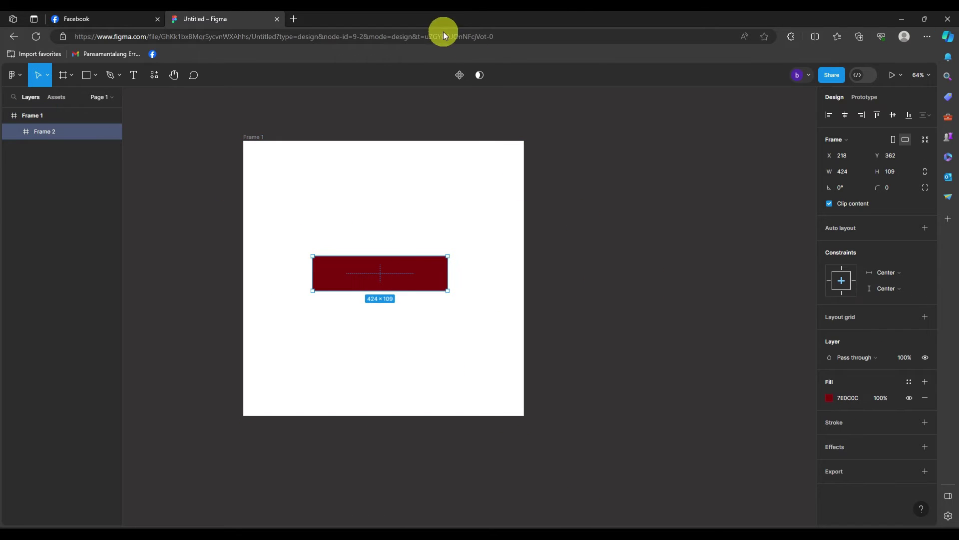
Set Frame 2's horizontal and vertical constraints to Scale
scroll(370, 229, "down", 2)
scroll(370, 229, "right", 2)
left_click(901, 271)
left_click(902, 285)
left_click(899, 289)
left_click(897, 301)
left_click(896, 275)
left_click(898, 274)
left_click(895, 290)
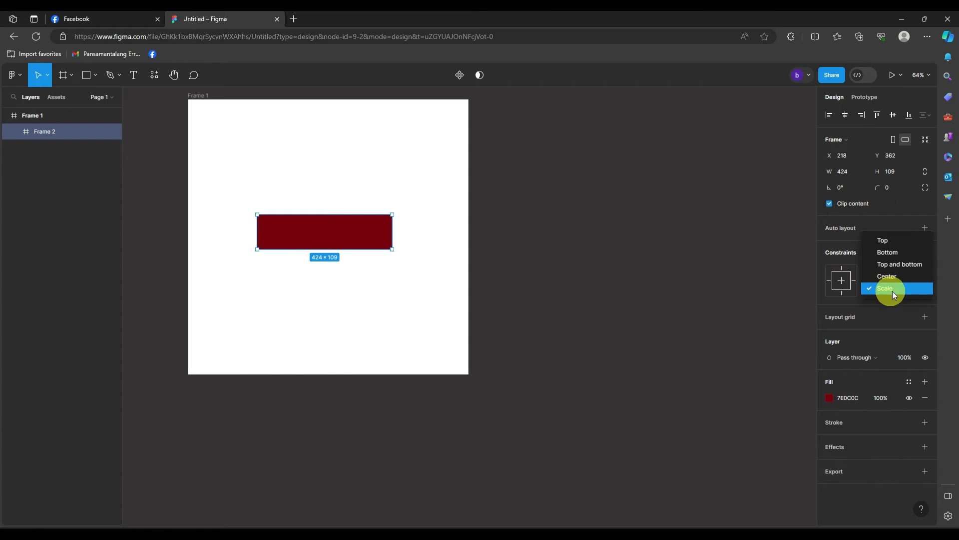
left_click(895, 289)
Enlarge Frame 1 so the red rectangle scales proportionally, checking its edge distances
left_click(45, 117)
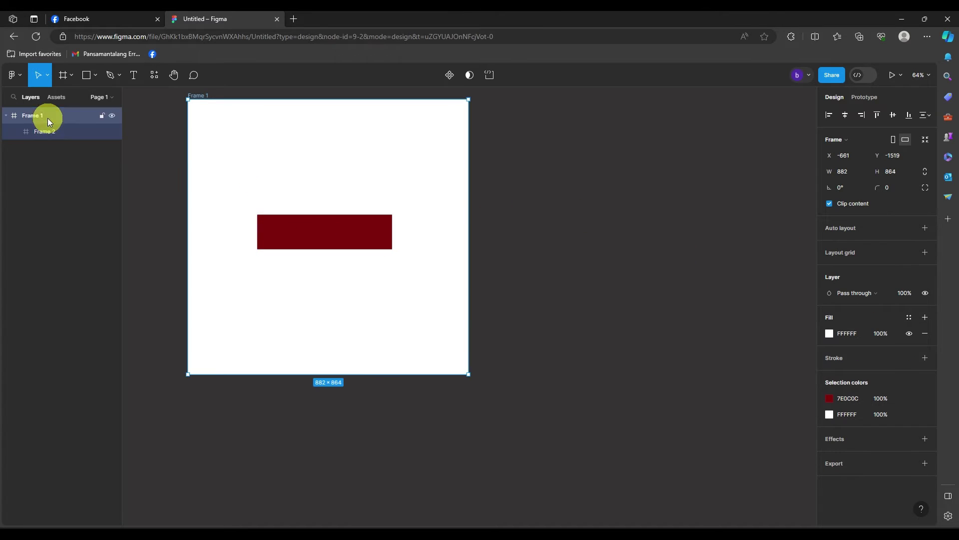
left_click_drag(471, 375, 560, 413)
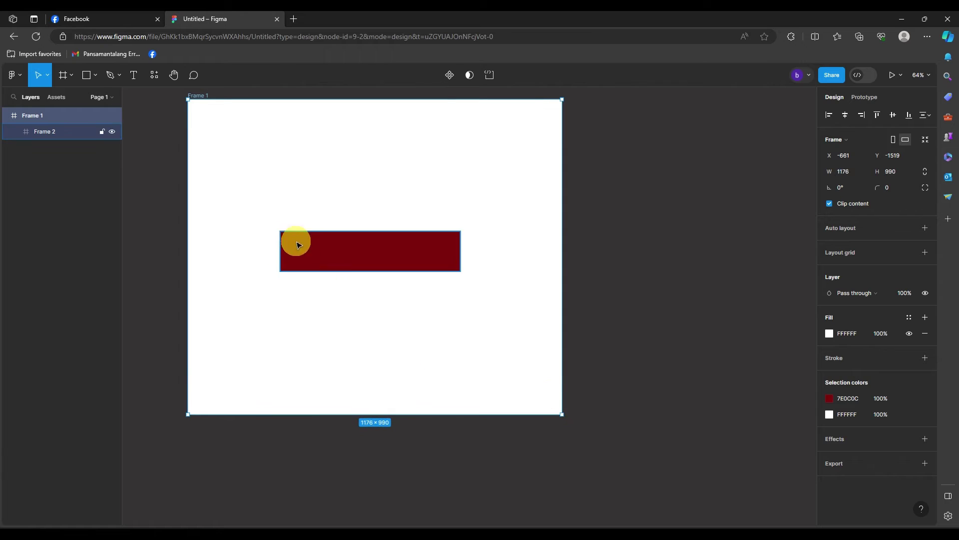
left_click(336, 257)
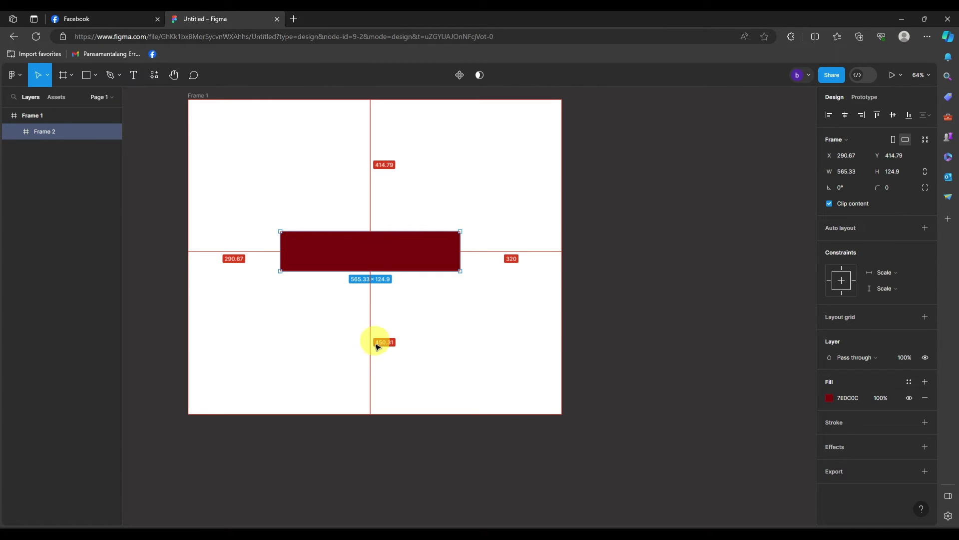
left_click(68, 117)
left_click_drag(558, 412, 756, 502)
key("alt")
Shrink Frame 1 to about 977×1119 and smaller to test the scaling red bar
scroll(457, 277, "up", 2)
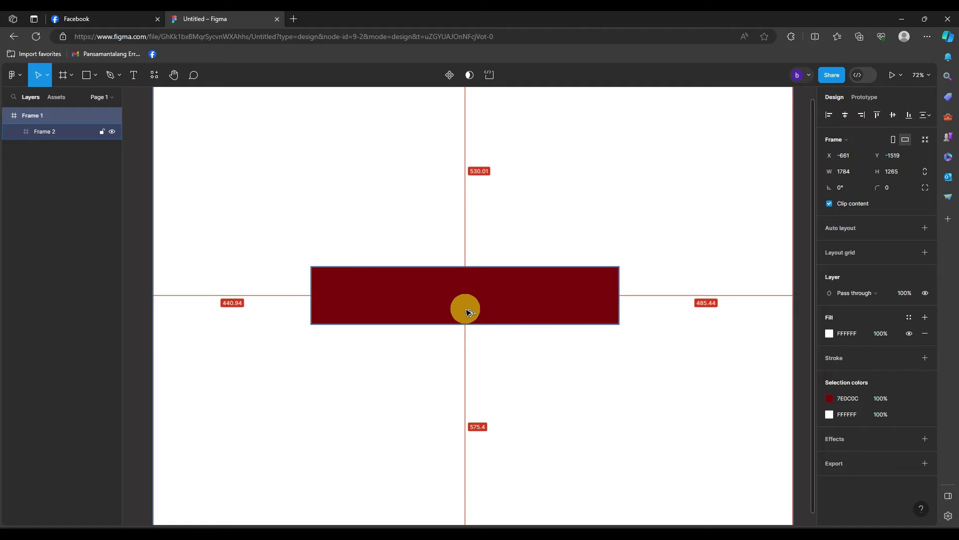
scroll(468, 313, "up", 1)
scroll(466, 314, "down", 4)
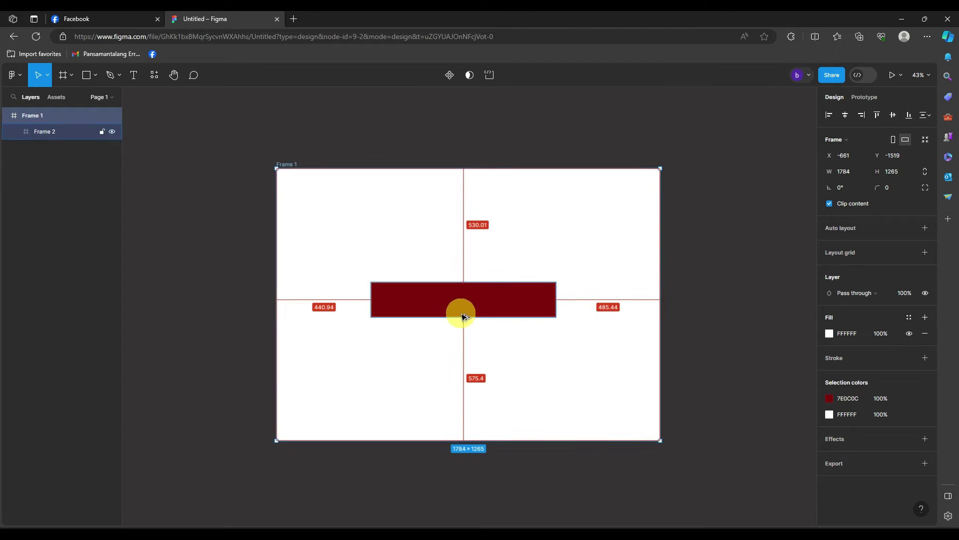
scroll(462, 316, "down", 1)
left_click_drag(633, 426, 451, 336)
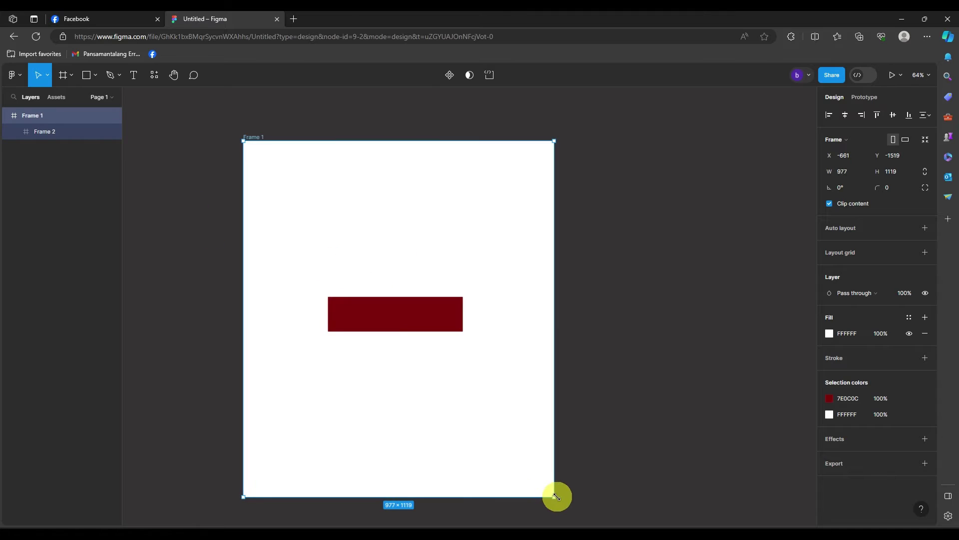
left_click_drag(552, 497, 525, 424)
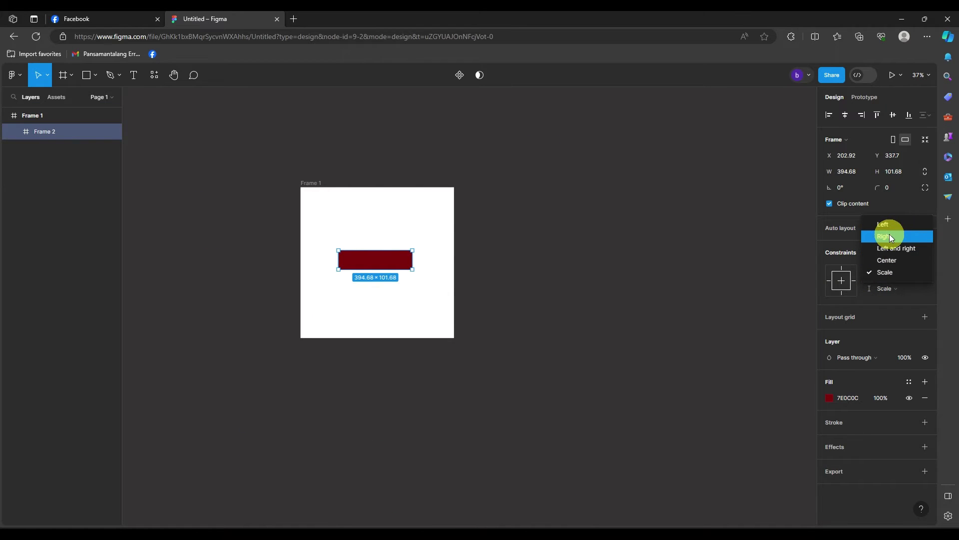
Review the red bar's constraints, leaving both at Scale
left_click(890, 272)
left_click(889, 288)
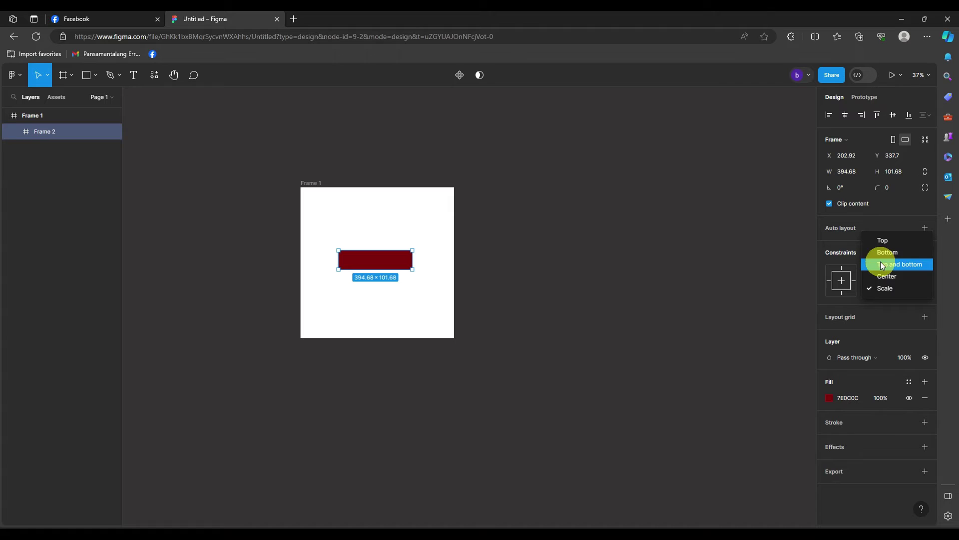
left_click(854, 268)
left_click(889, 271)
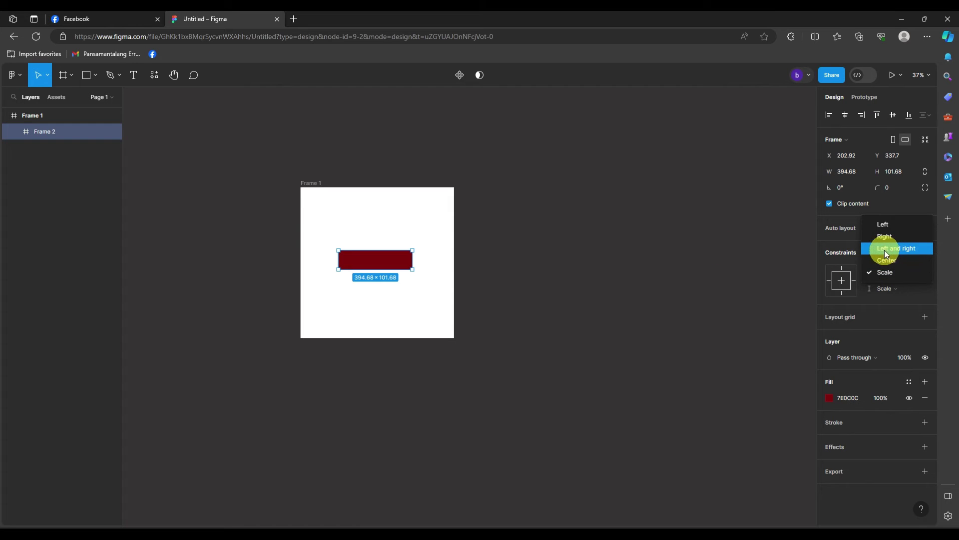
key("Escape")
Move the red bar to Frame 1's top and widen it toward both edges
left_click_drag(381, 260, 439, 219)
left_click_drag(340, 218, 322, 218)
scroll(545, 257, "up", 3)
left_click(474, 261)
left_click(294, 169)
key("alt")
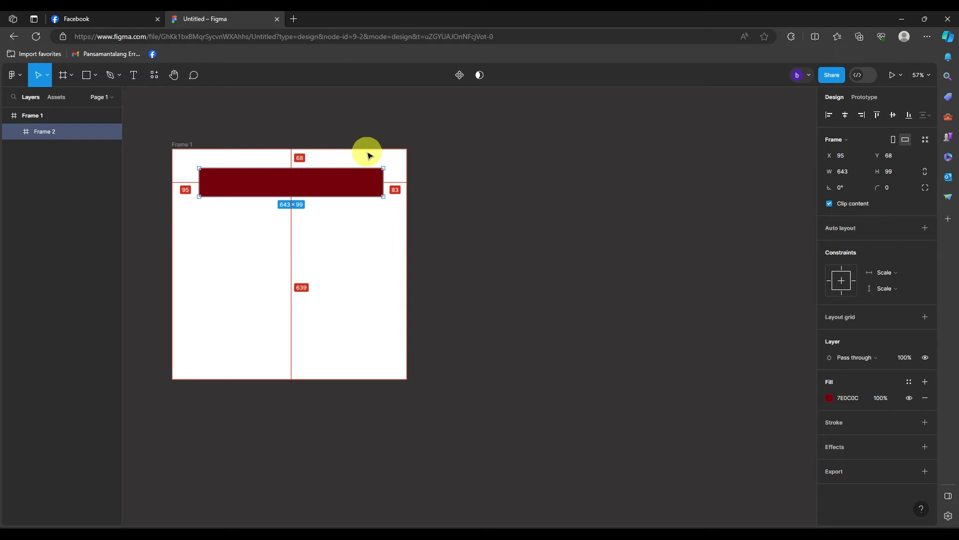
Constrain the red bar to Left and right horizontally and Top vertically
left_click(885, 275)
left_click(920, 245)
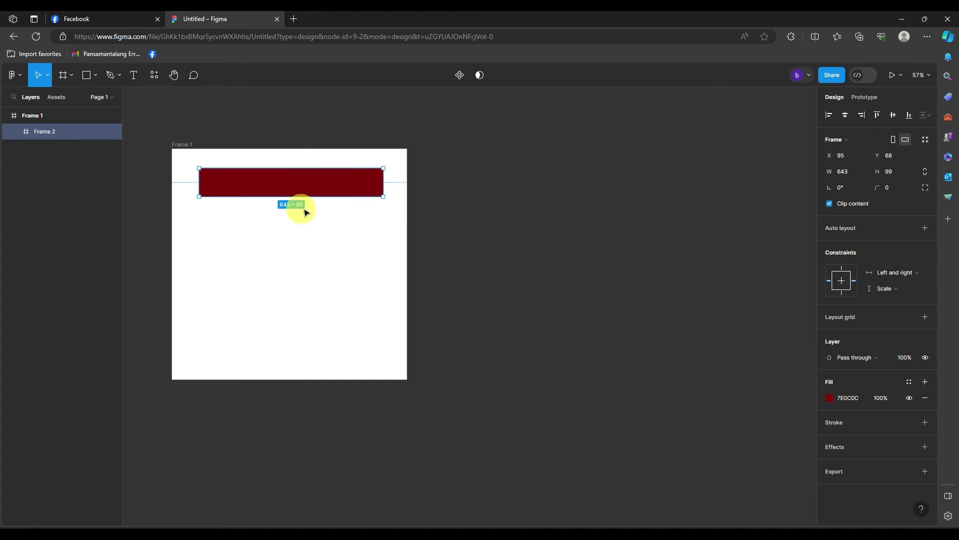
left_click(885, 289)
left_click(886, 241)
key("alt")
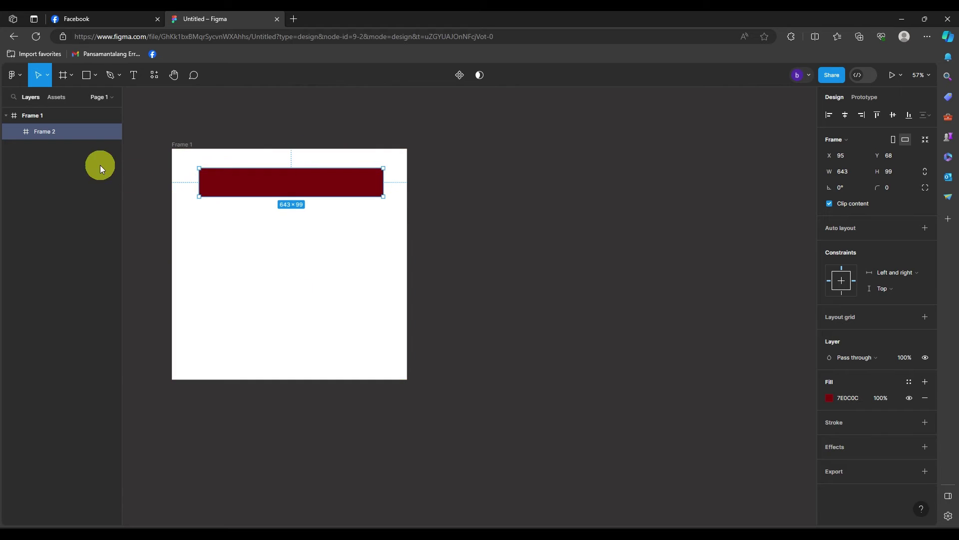
Resize Frame 1 wider, then narrow it to 577×997 to test the header
left_click(60, 115)
left_click_drag(406, 379, 682, 443)
key("alt")
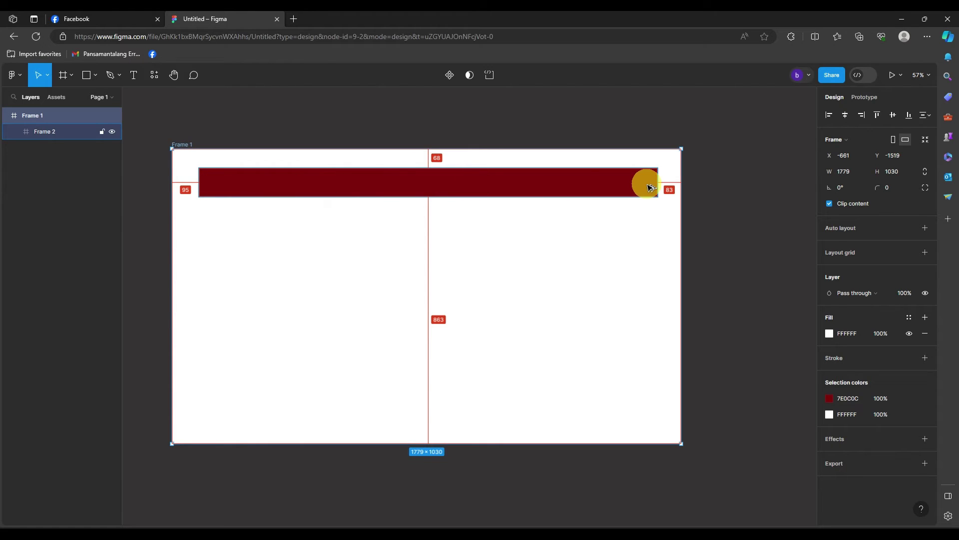
left_click_drag(679, 444, 337, 434)
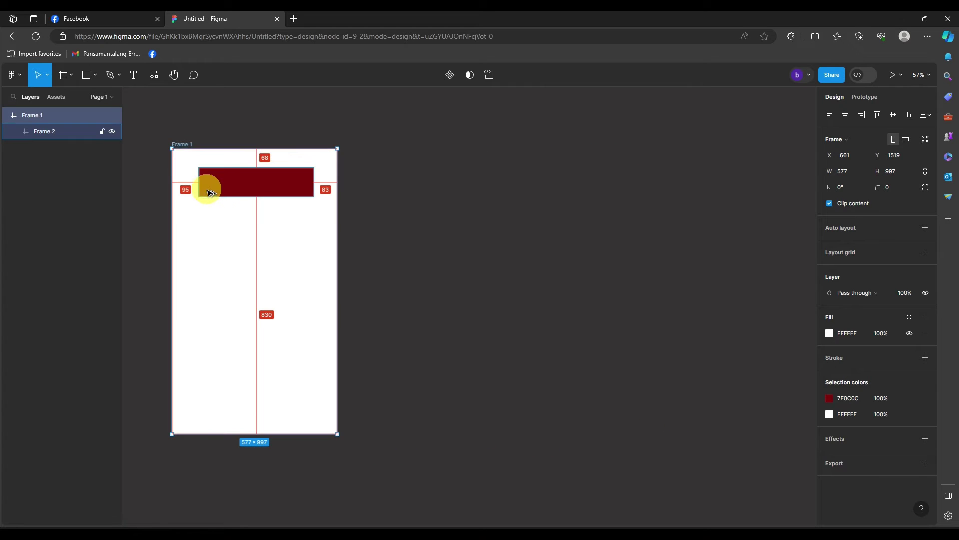
left_click_drag(275, 427, 528, 441)
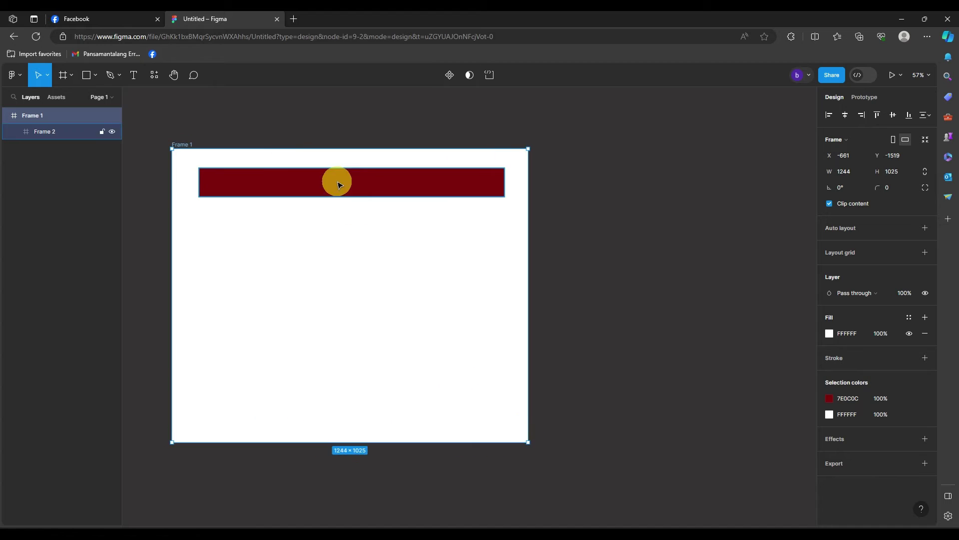
Shrink Frame 1 into a short wide shape and set the header's vertical constraint to Top and bottom
left_click(338, 184)
left_click(180, 444)
left_click(70, 115)
left_click_drag(169, 443, 275, 229)
left_click(414, 215)
left_click(419, 181)
left_click(895, 289)
left_click(894, 310)
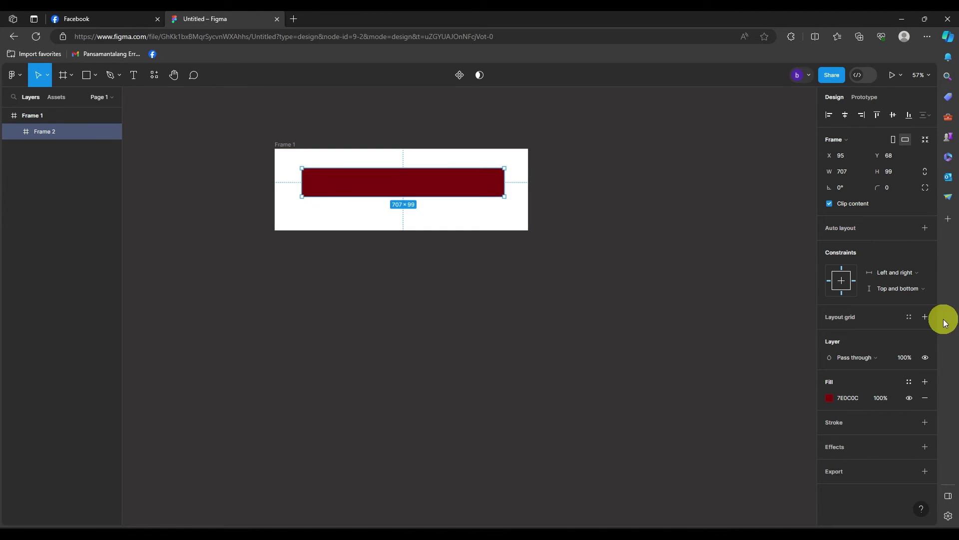
Enlarge Frame 1 to 1286×990 and resize the red header to 1095×155
left_click(293, 162)
left_click_drag(528, 231, 643, 431)
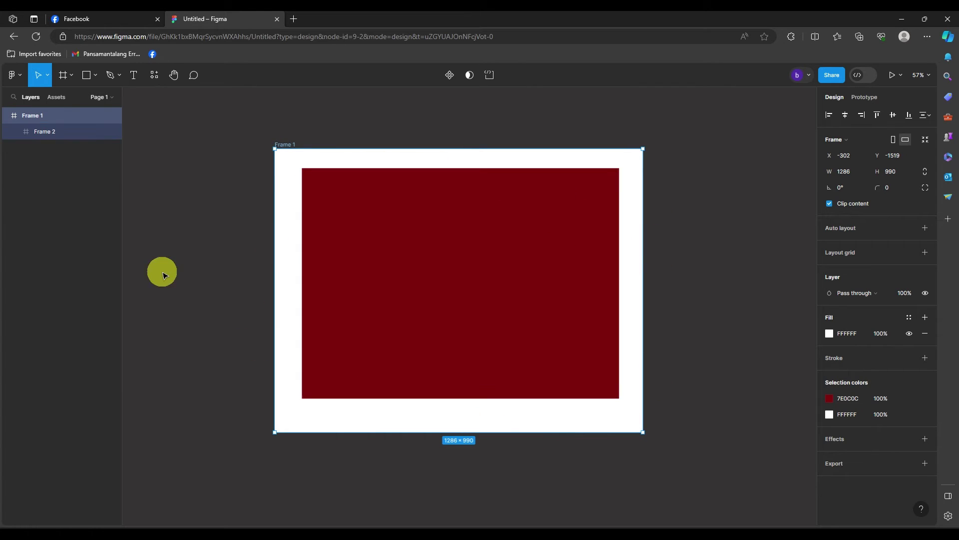
left_click(548, 249)
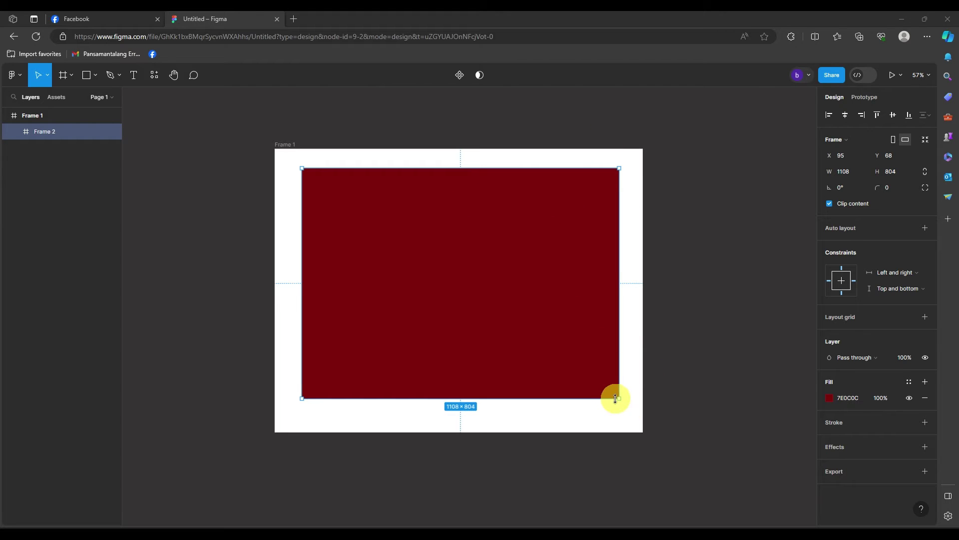
left_click_drag(619, 391, 616, 212)
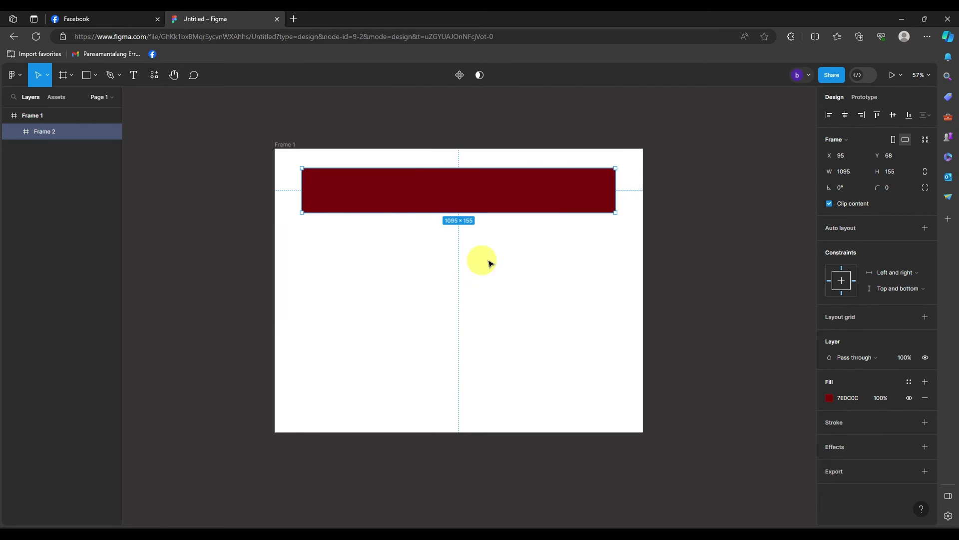
Duplicate the red header as Frame 3 just below the original
key("ctrl+d")
left_click_drag(443, 194, 443, 252)
left_click(452, 200)
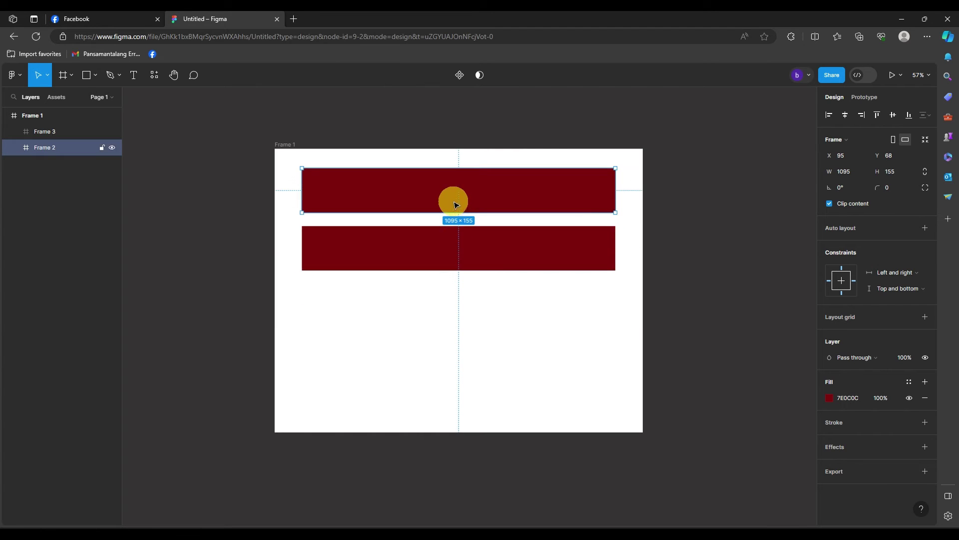
Keep Frame 2 at Left and right and set its vertical constraint to Top
left_click(915, 275)
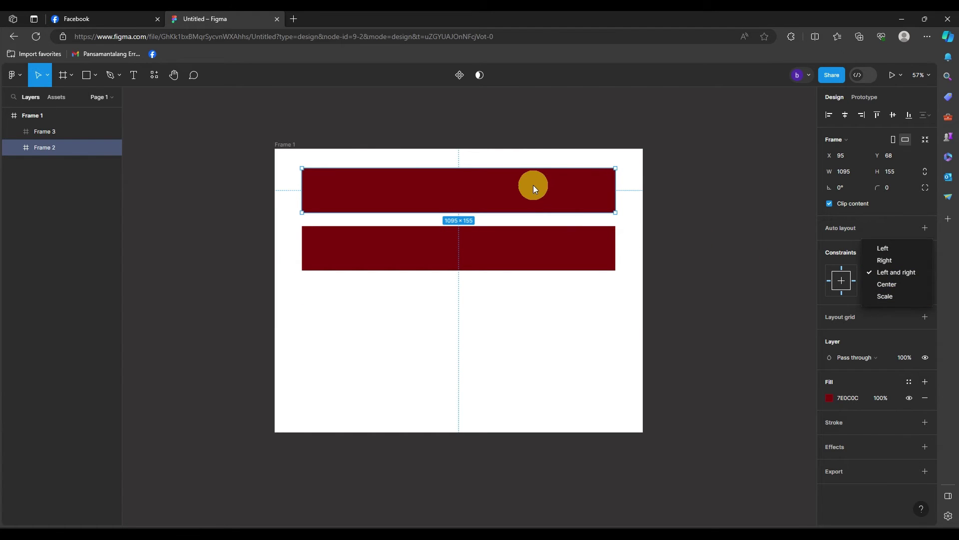
left_click(576, 195)
left_click(895, 275)
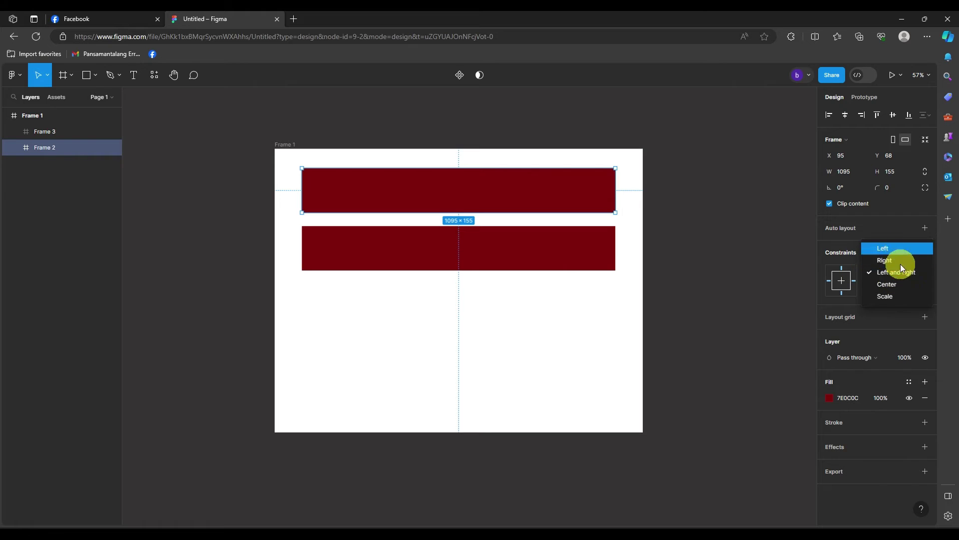
left_click(915, 289)
left_click(898, 265)
left_click(535, 236)
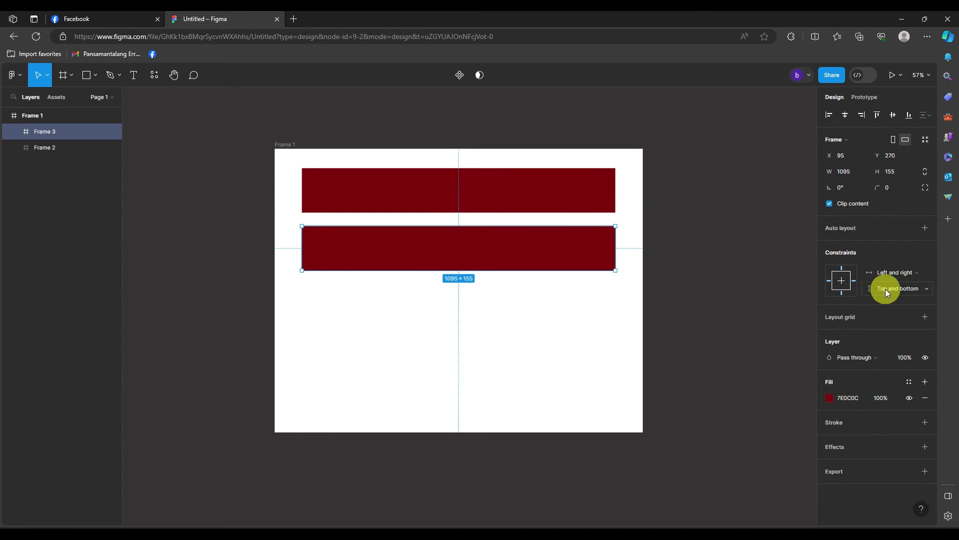
Give Frame 3 Scale horizontal and Top vertical constraints, comparing it with Frame 2
left_click(890, 289)
left_click(727, 249)
left_click(915, 275)
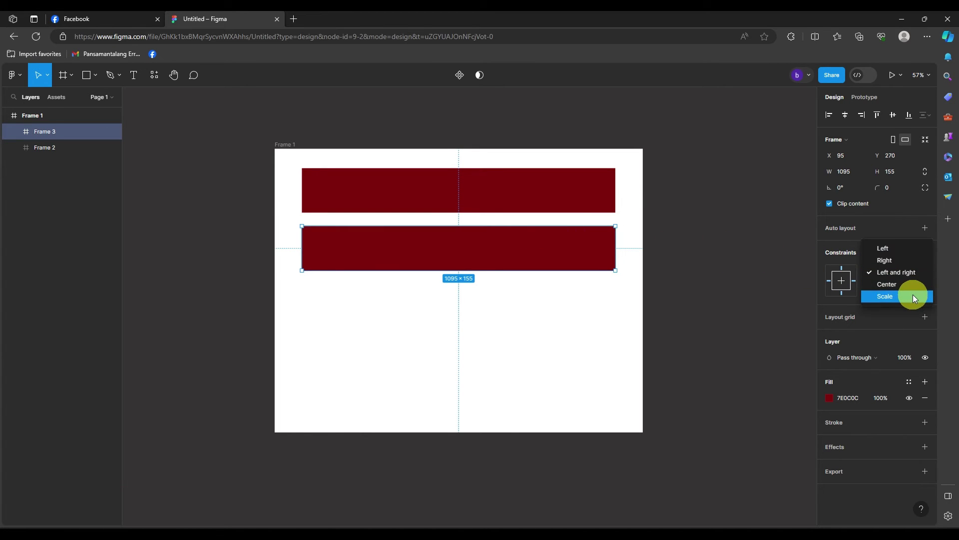
left_click(913, 295)
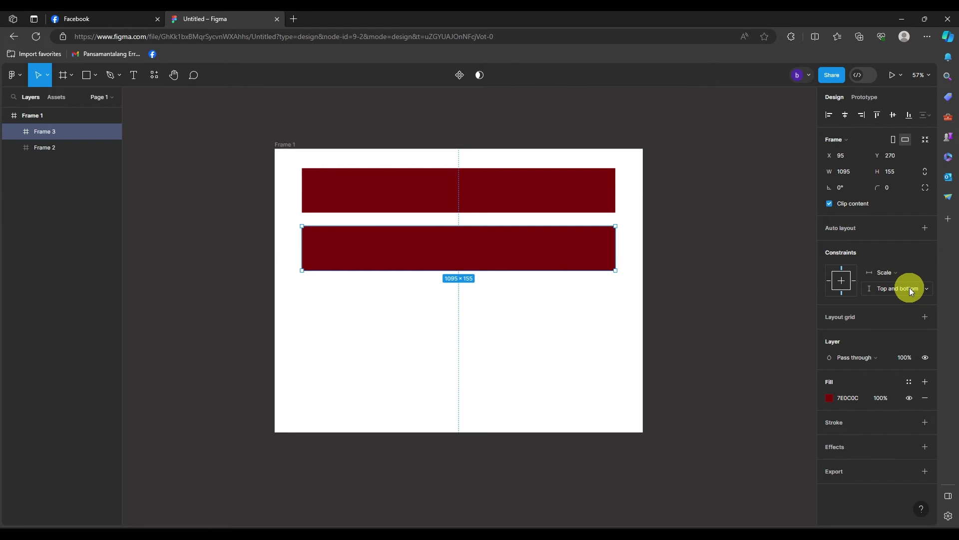
left_click(910, 290)
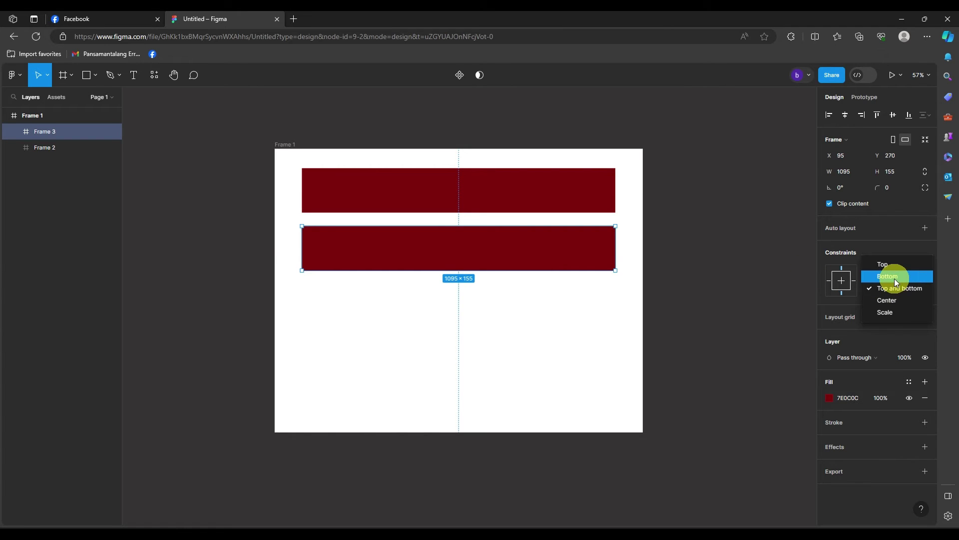
left_click(883, 265)
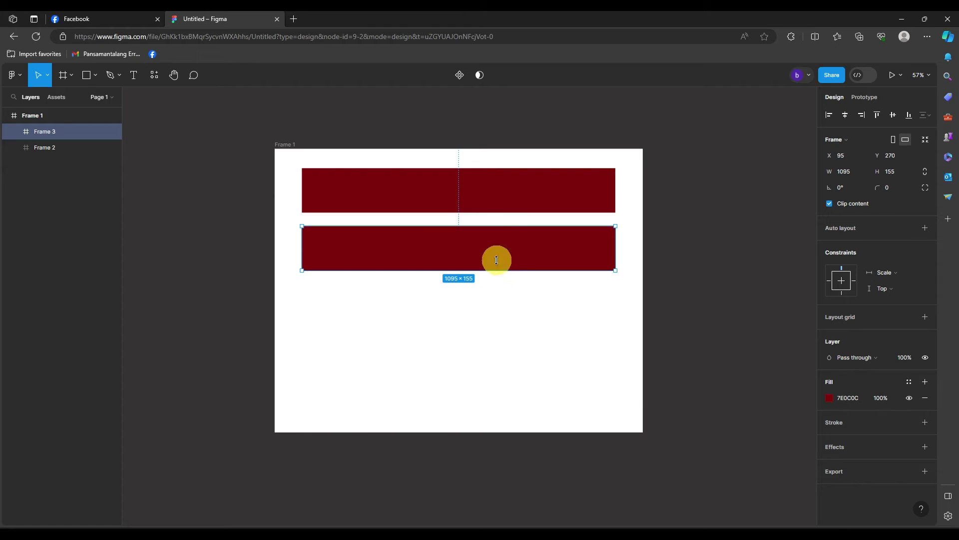
left_click(568, 210)
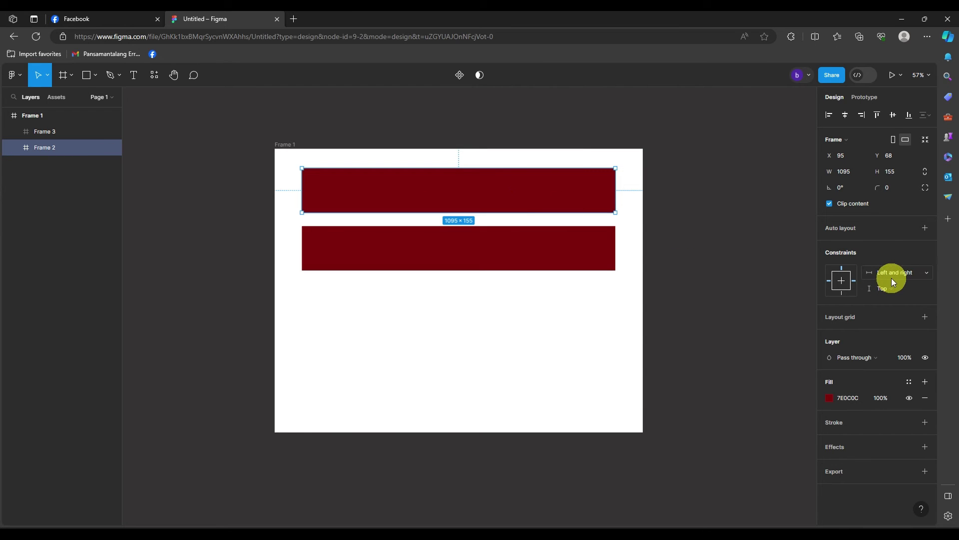
left_click(574, 249)
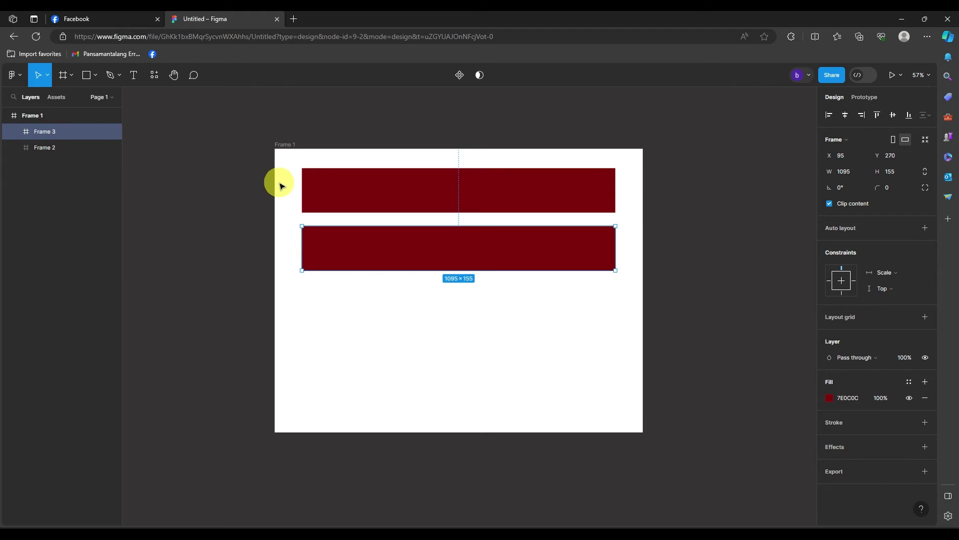
Widen and narrow Frame 1 to compare how the two red bars respond
scroll(302, 268, "down", 5)
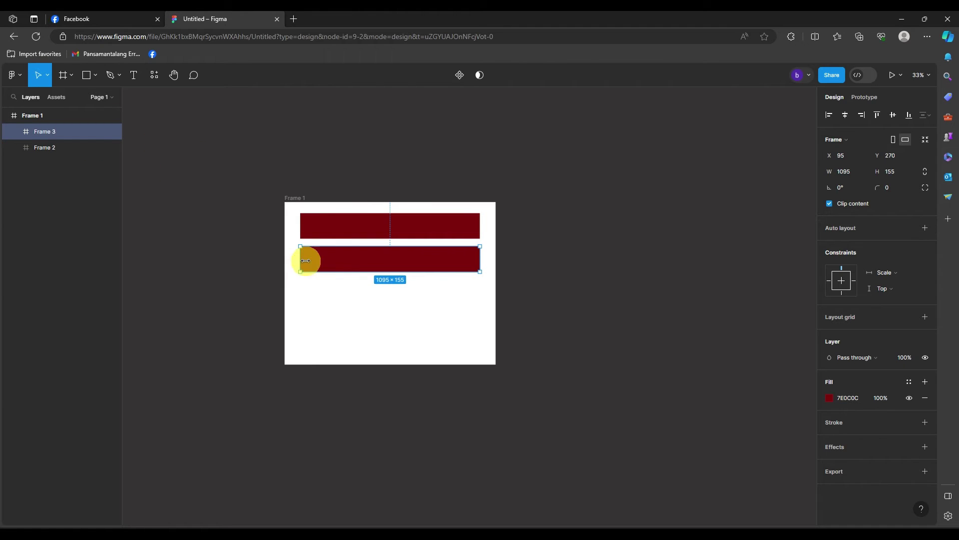
key("Escape")
left_click(75, 114)
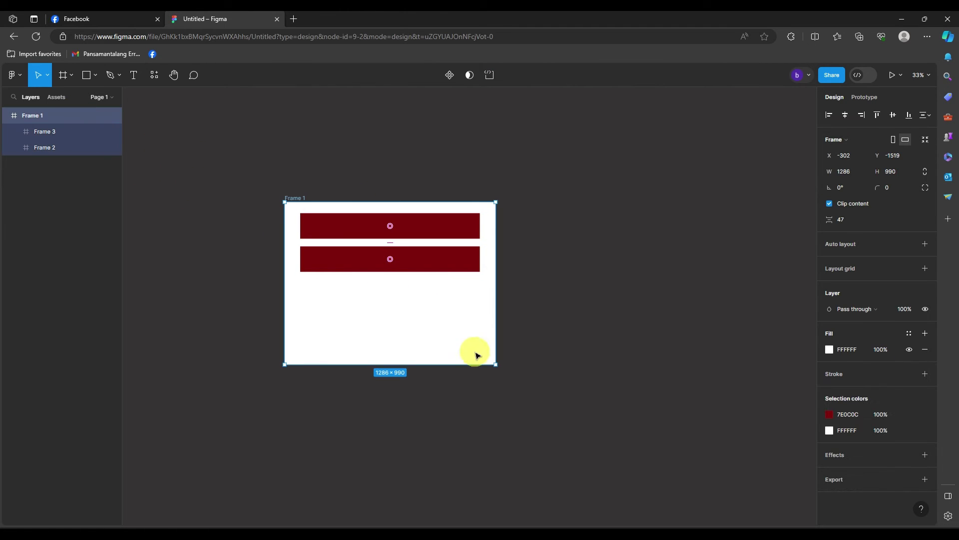
left_click_drag(496, 366, 756, 379)
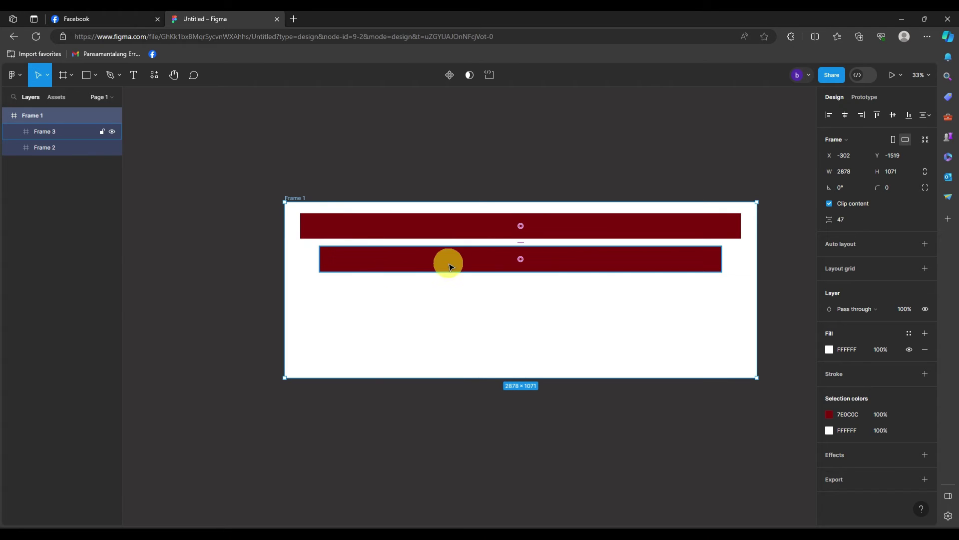
left_click_drag(757, 378, 464, 368)
Set Frame 3 to Left and right, then stretch and shrink the page frame to test
left_click(413, 260)
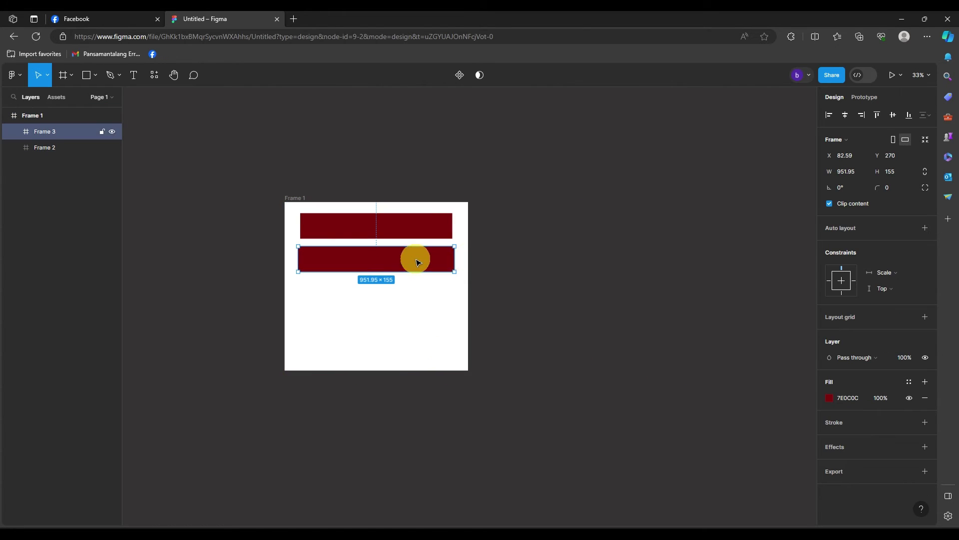
left_click(892, 277)
left_click(896, 248)
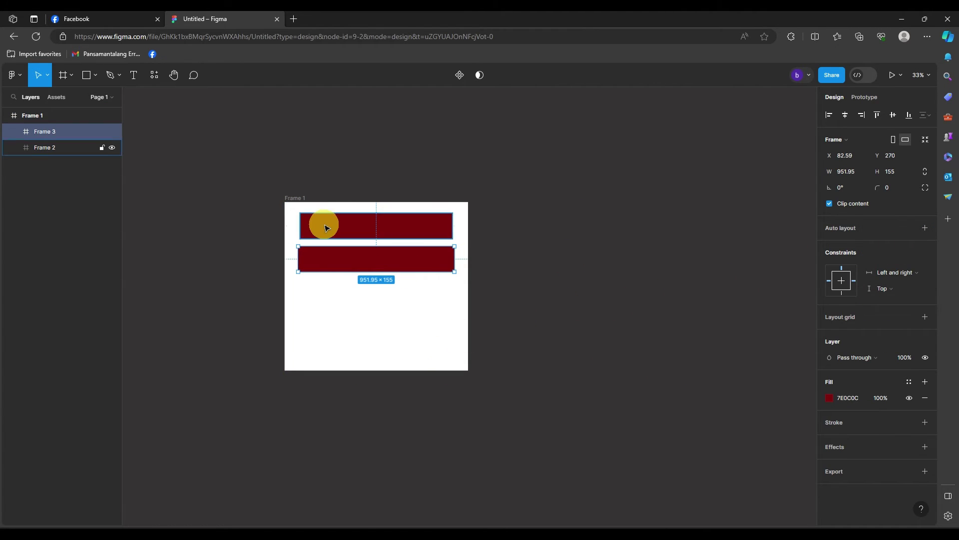
left_click(59, 121)
left_click_drag(469, 371, 729, 408)
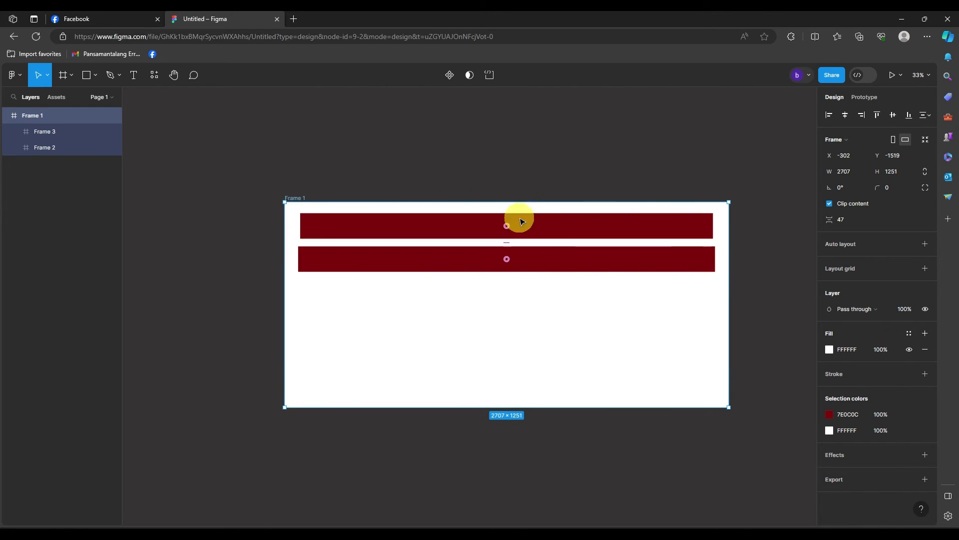
left_click_drag(729, 407, 425, 383)
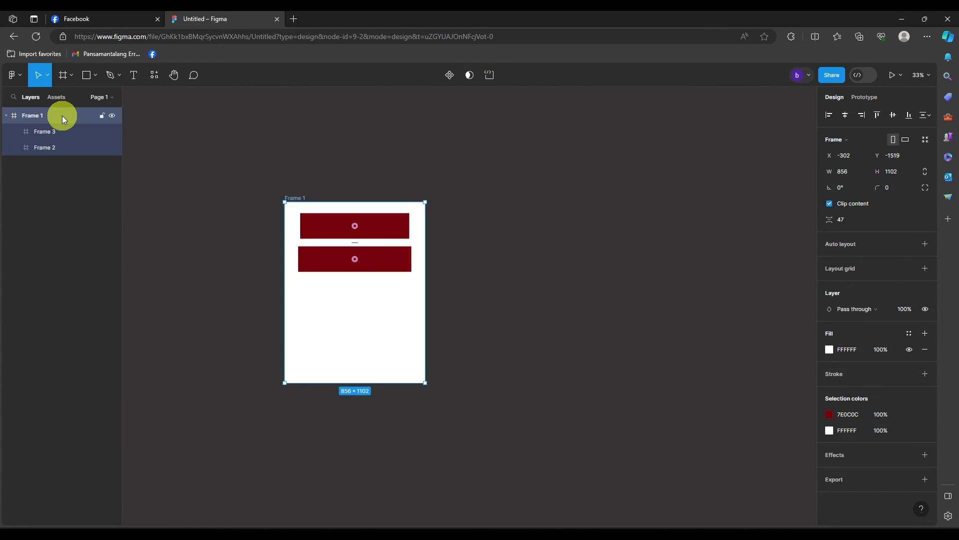
Delete the page frame and its contents, leaving an empty canvas
key("Delete")
left_click_drag(310, 180, 512, 415)
key("f")
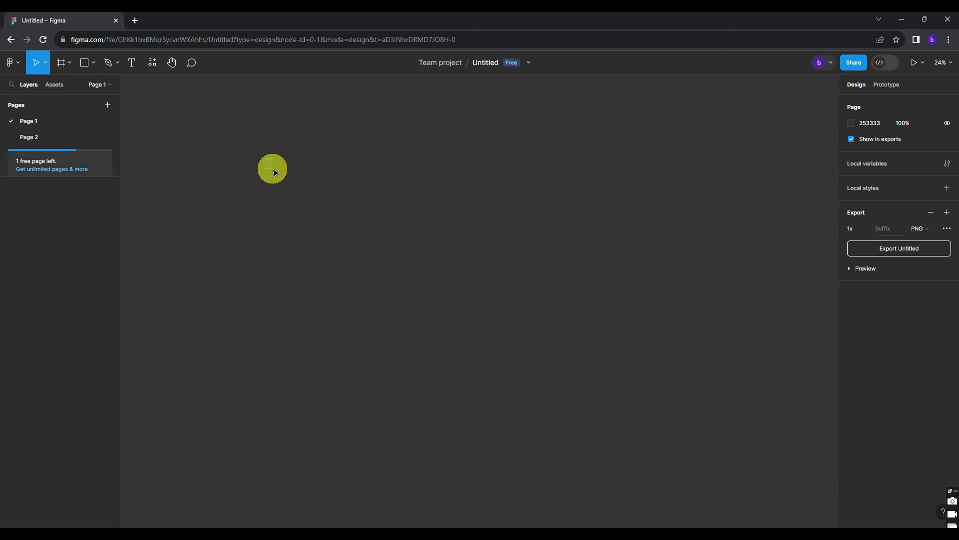
Draw a white page frame, Frame 1, with a header frame, Frame 2, across its top
key("f")
mouse_move(266, 160)
left_mouse_down()
mouse_move(358, 287)
mouse_move(424, 343)
left_mouse_up()
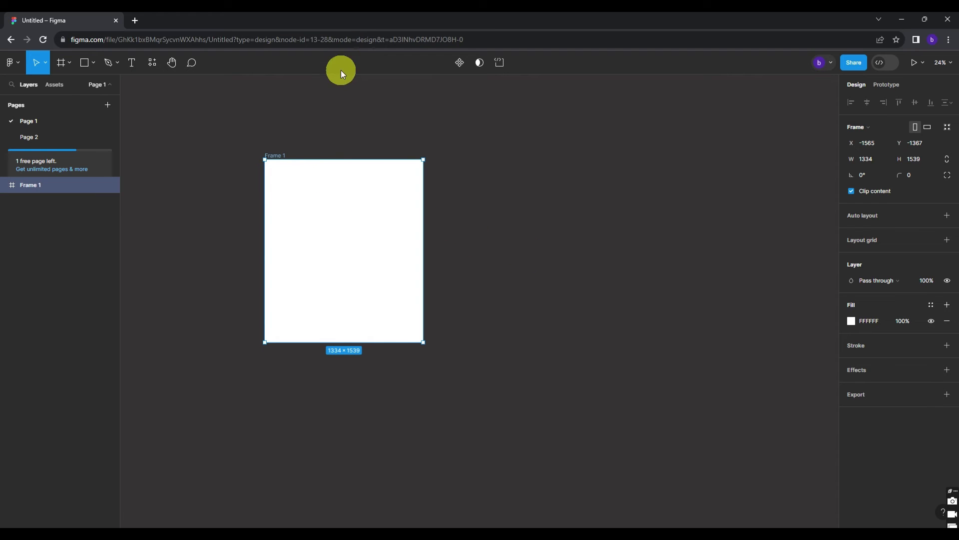
key("f")
left_click_drag(272, 168, 413, 200)
Fill the header frame with red B80D0D
left_click(853, 385)
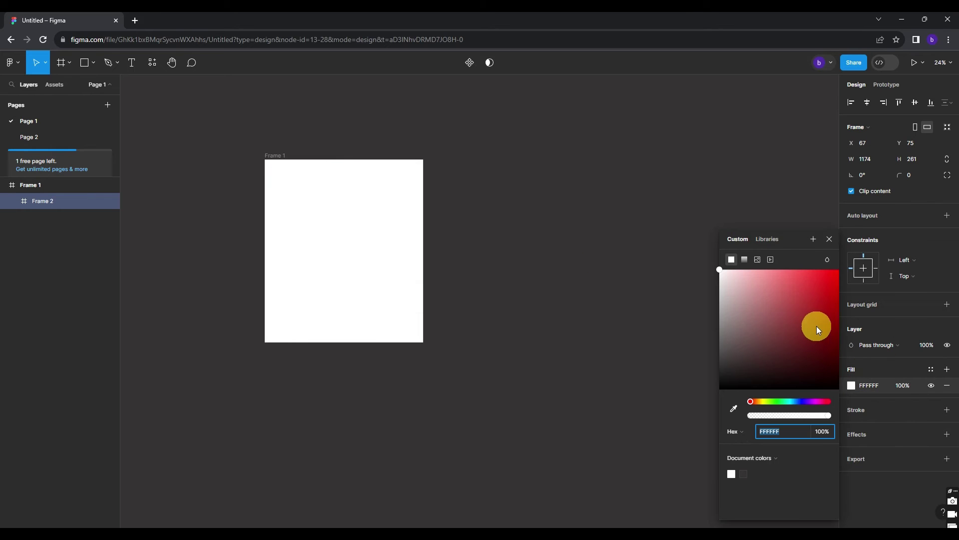
left_click(831, 303)
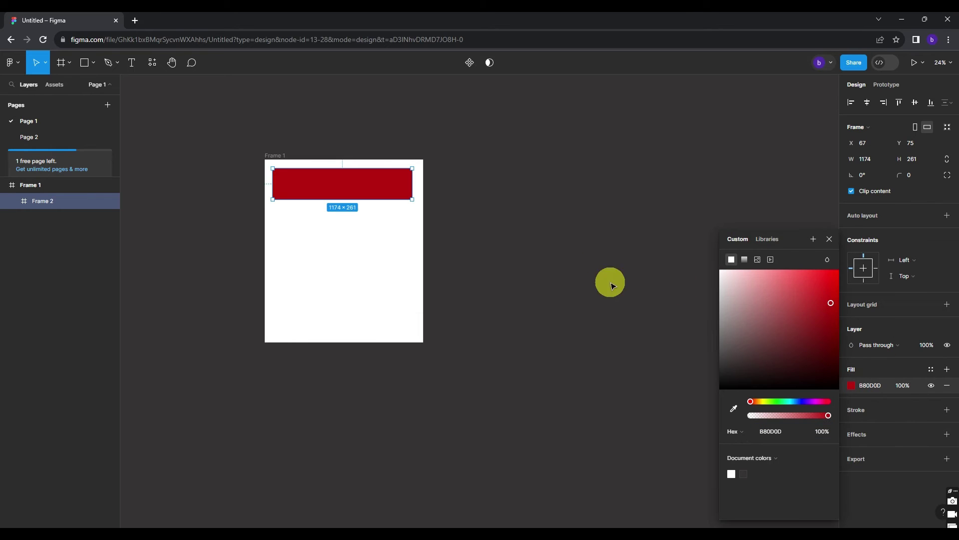
left_click(668, 256)
Constrain the red header to Top vertically and Left and right horizontally
left_click(369, 185)
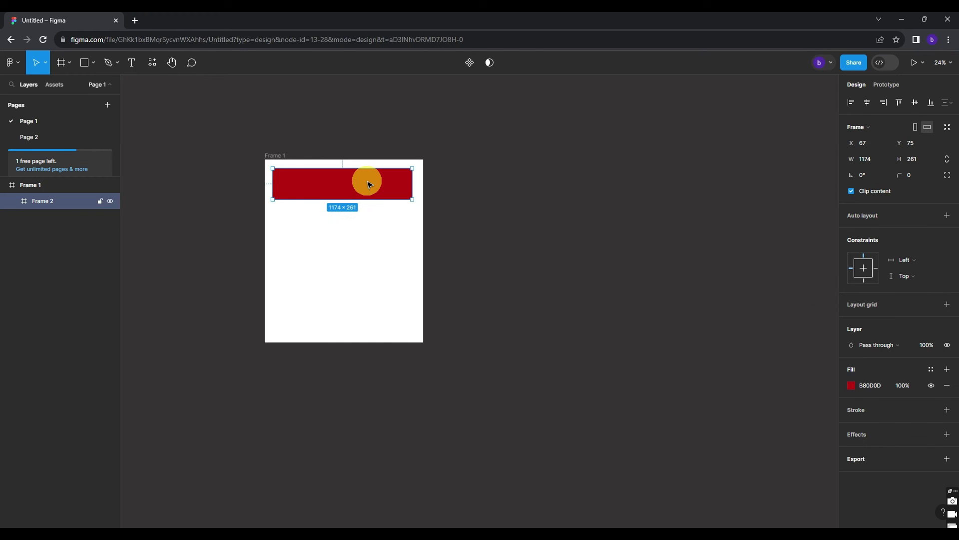
left_click(909, 276)
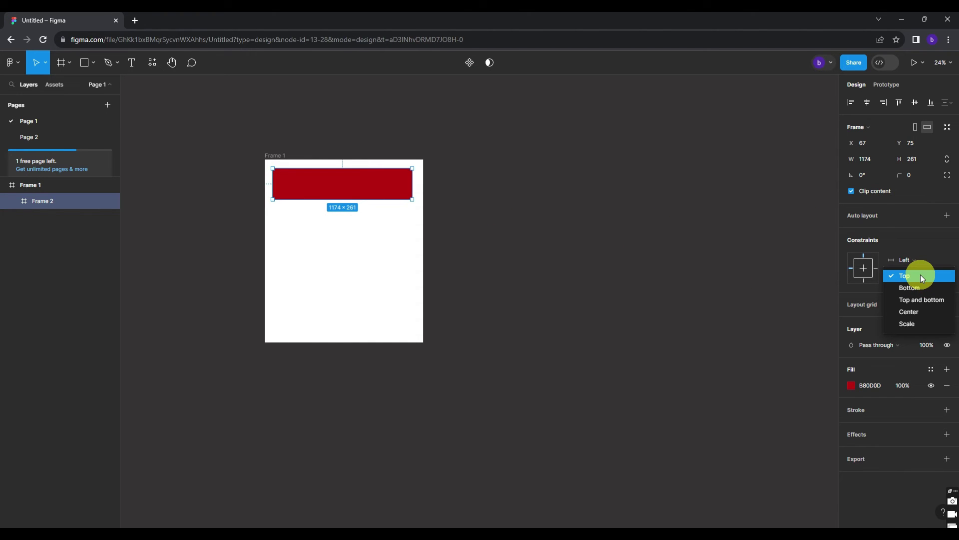
left_click(919, 274)
left_click(905, 260)
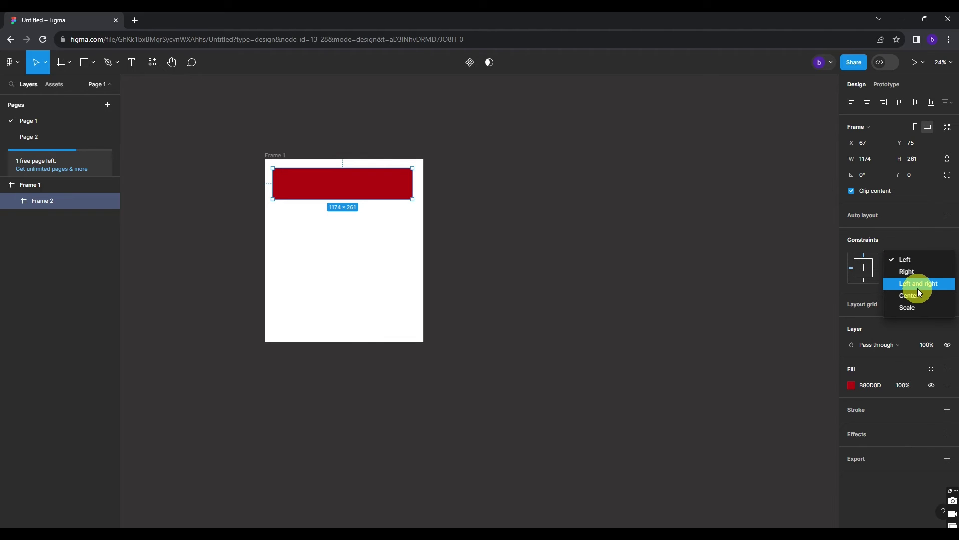
left_click(917, 283)
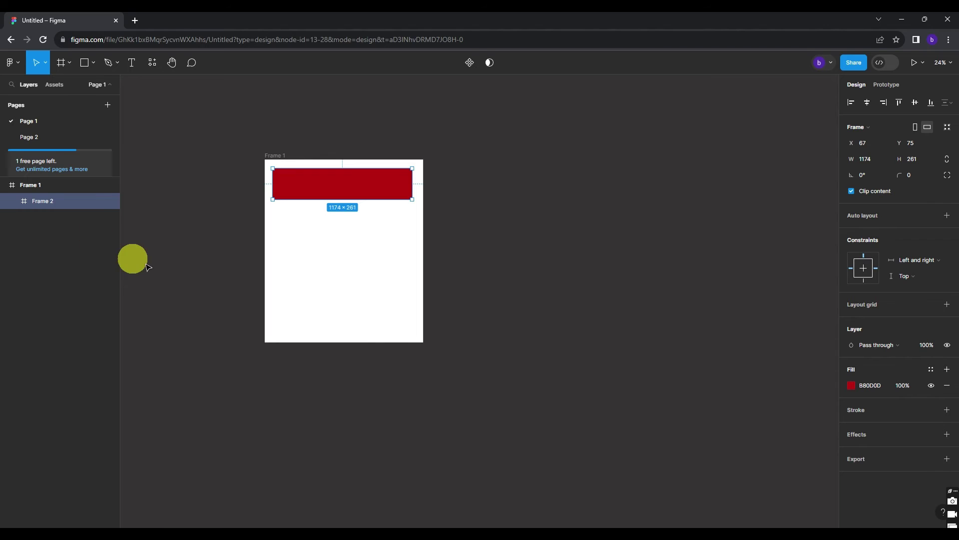
Enlarge Frame 1 slightly by dragging its corner to test the header
left_click(44, 187)
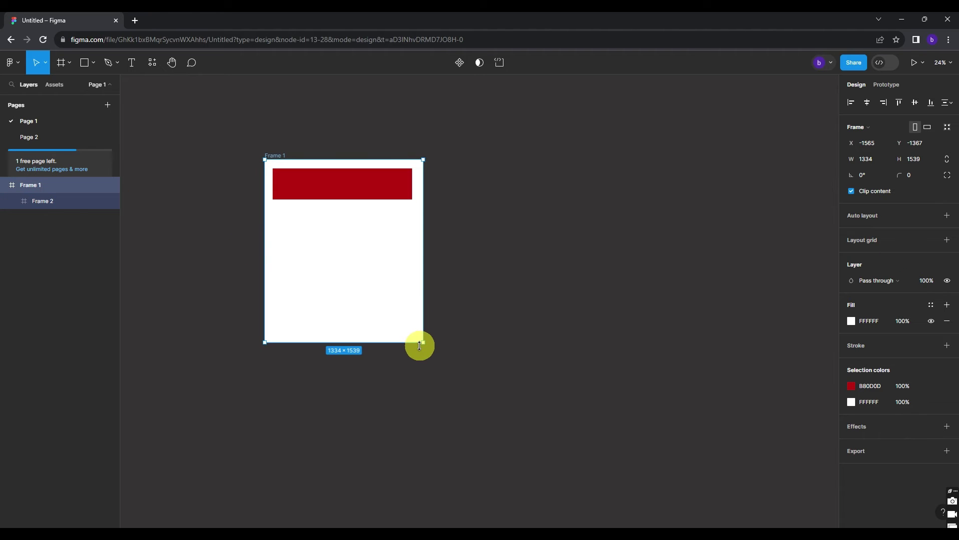
left_click_drag(424, 343, 435, 365)
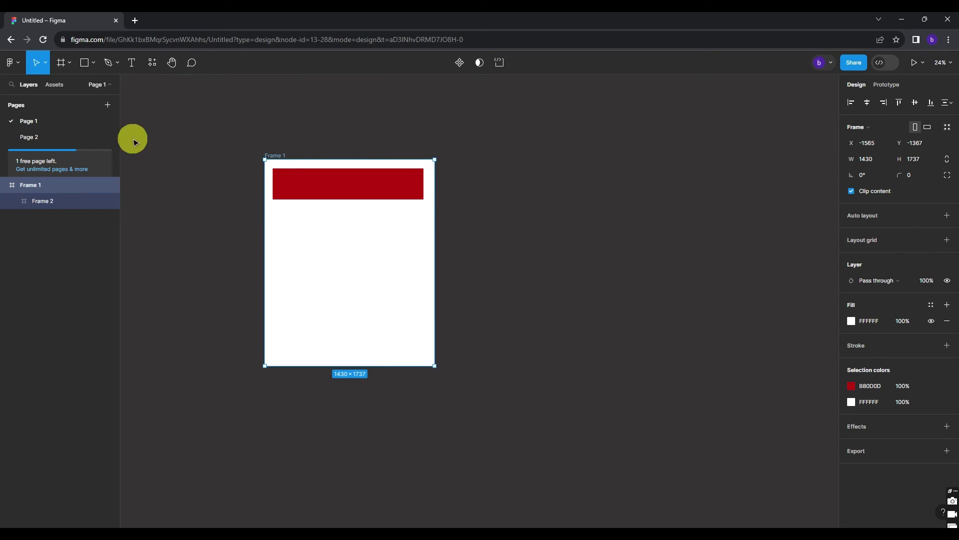
left_click(186, 199)
Draw a small Frame 3 at the header's left end and fill it near-black 0F0303
key("f")
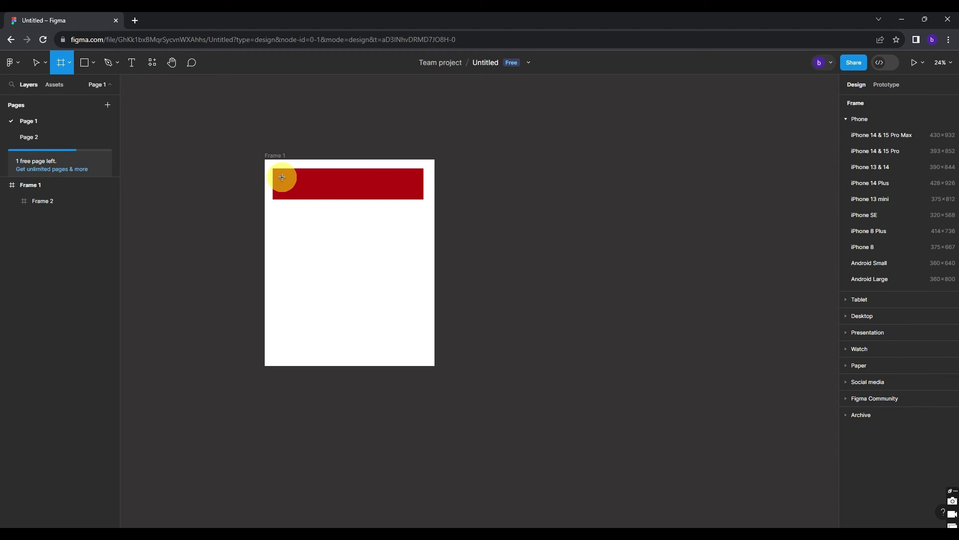
left_click_drag(280, 177, 323, 192)
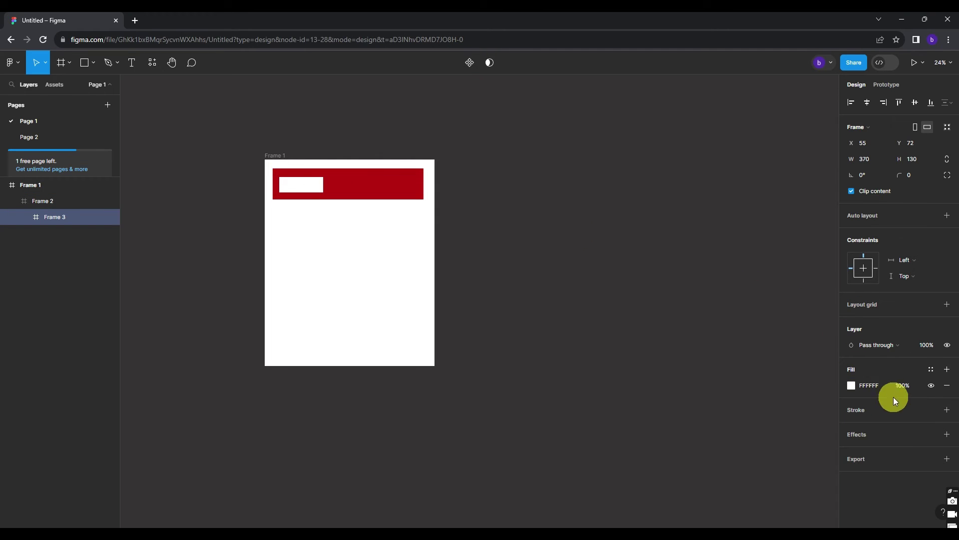
left_click(853, 387)
left_click(817, 382)
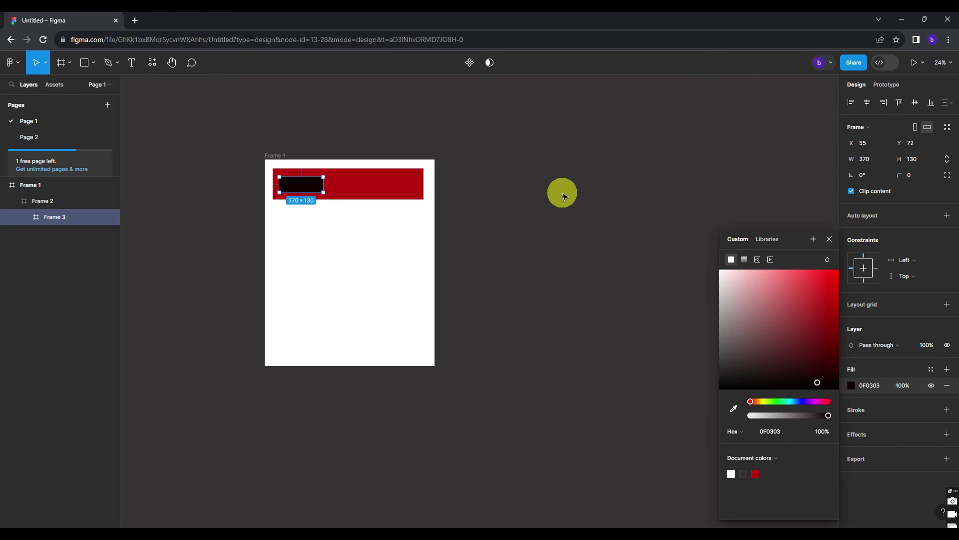
left_click(621, 192)
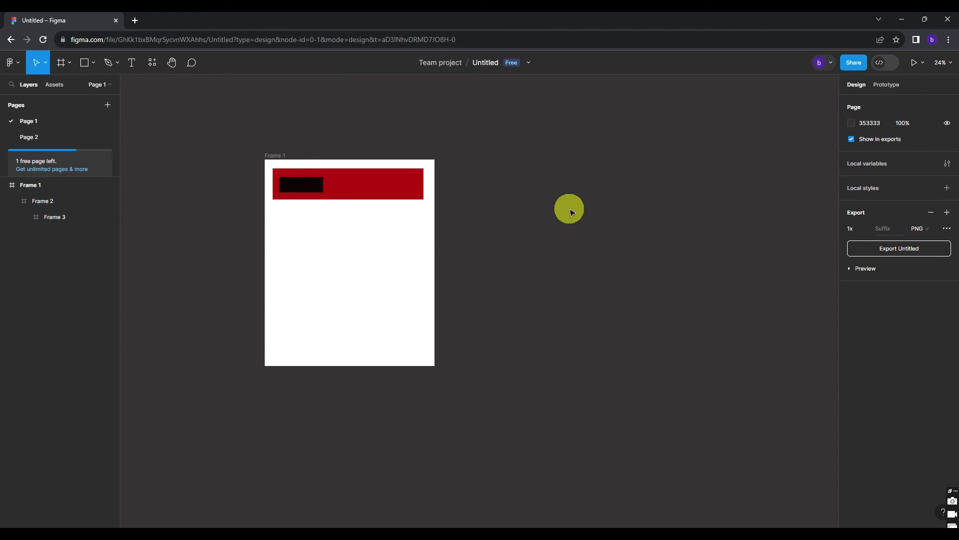
left_click(63, 216)
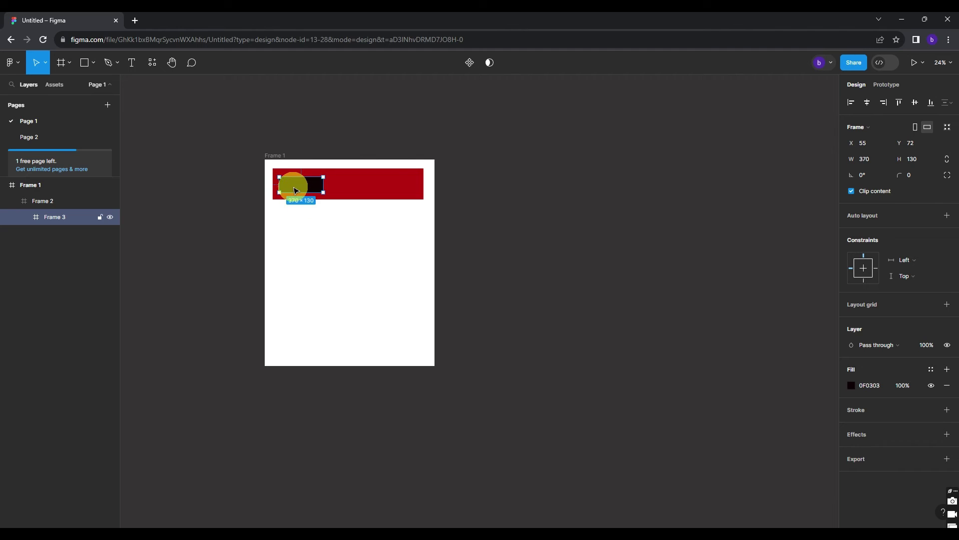
scroll(293, 191, "up", 5)
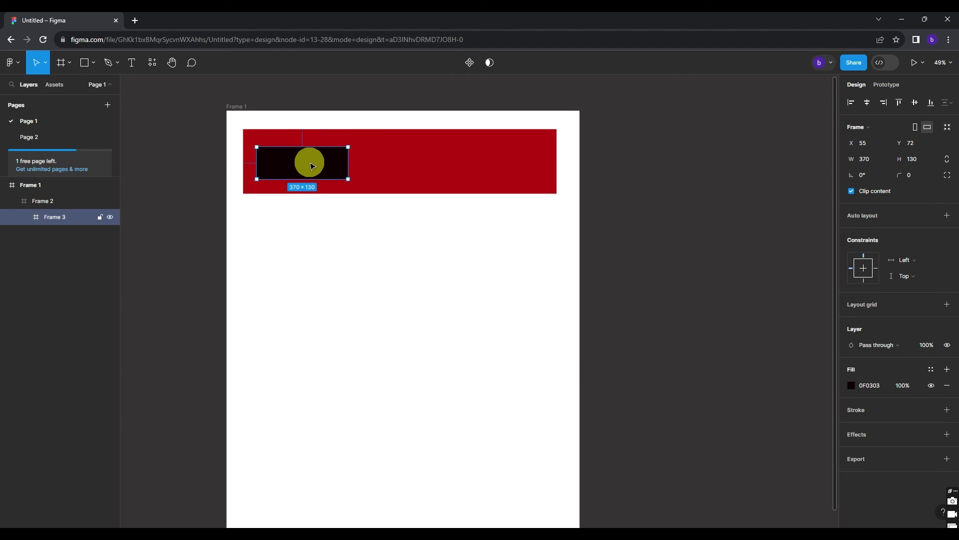
Keep the black box's constraints at Left and Top
scroll(310, 163, "down", 2)
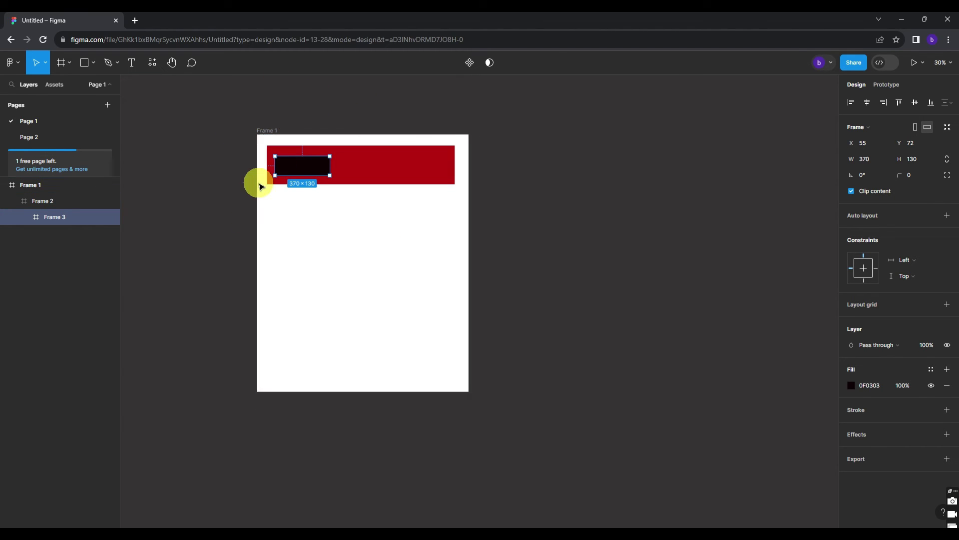
scroll(405, 235, "down", 1)
left_click(907, 260)
left_click(907, 259)
left_click(905, 276)
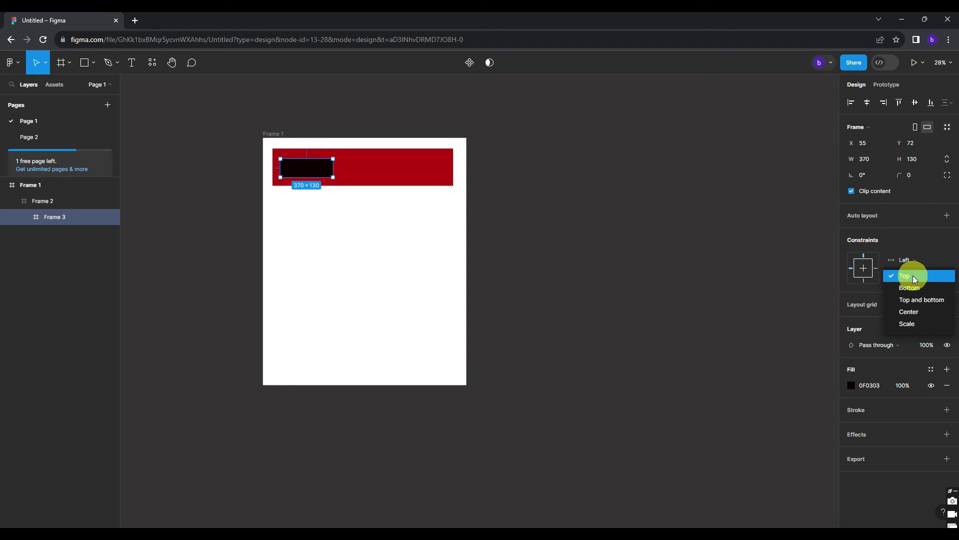
left_click(907, 275)
Resize Frame 1 to 1507×2087 and check how the header and black box respond
left_click(50, 184)
left_click_drag(466, 386, 447, 418)
left_click_drag(269, 422, 233, 435)
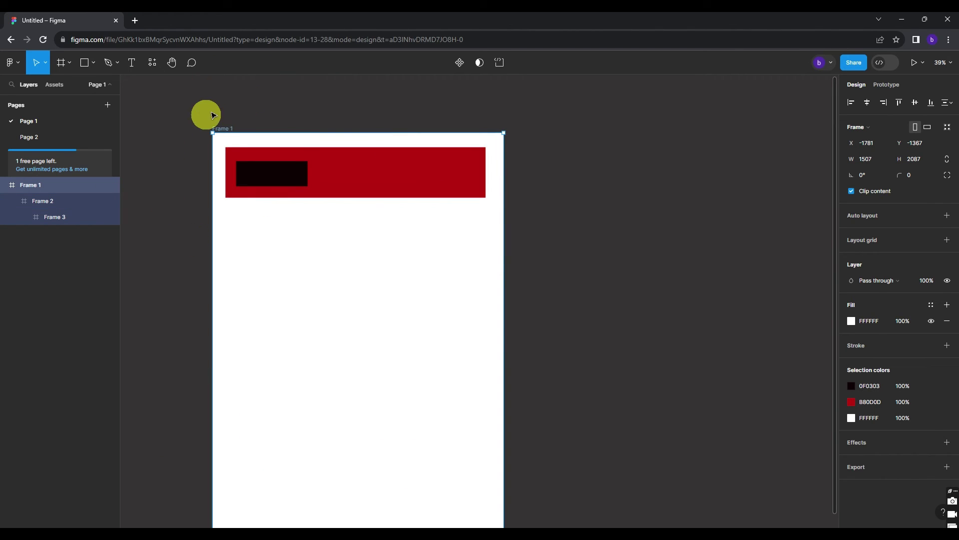
scroll(292, 168, "down", 1)
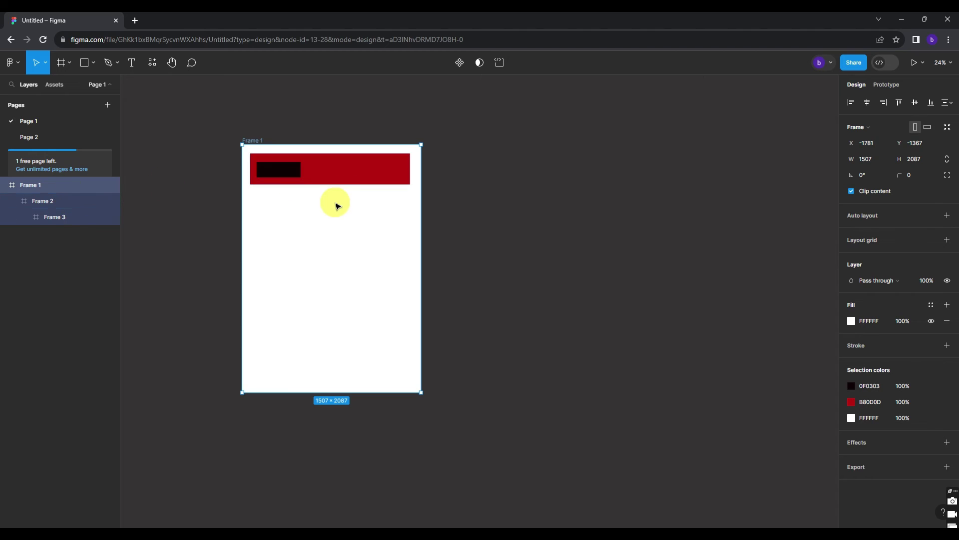
left_click(342, 217)
Draw a white Frame 4 at the header's right end and pin it Right
key("f")
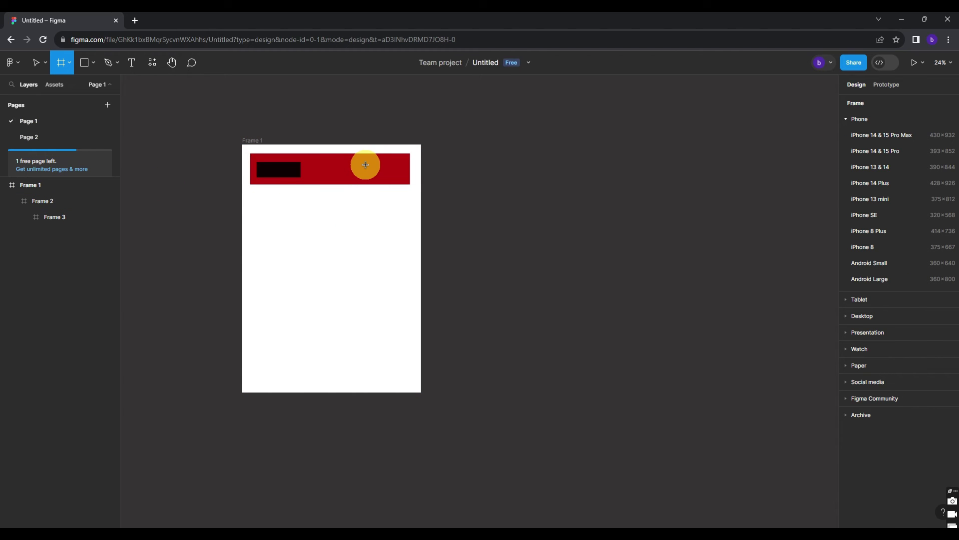
left_click_drag(356, 162, 401, 178)
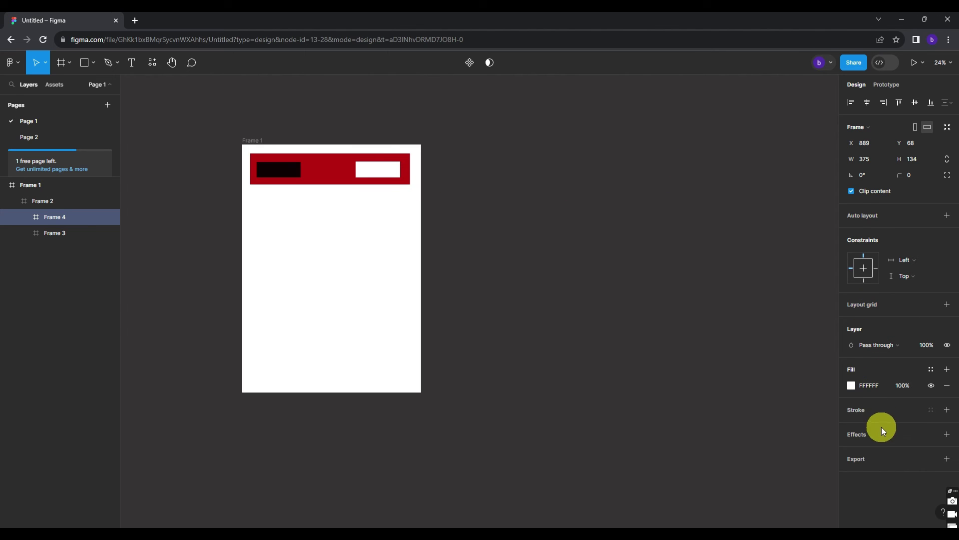
left_click(852, 386)
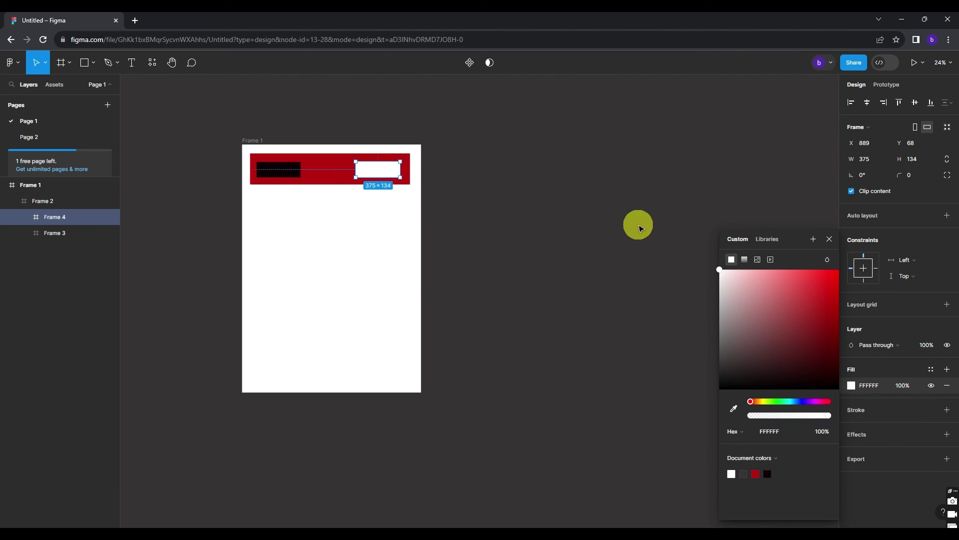
left_click(373, 179)
left_click(67, 219)
left_click(913, 258)
left_click(907, 271)
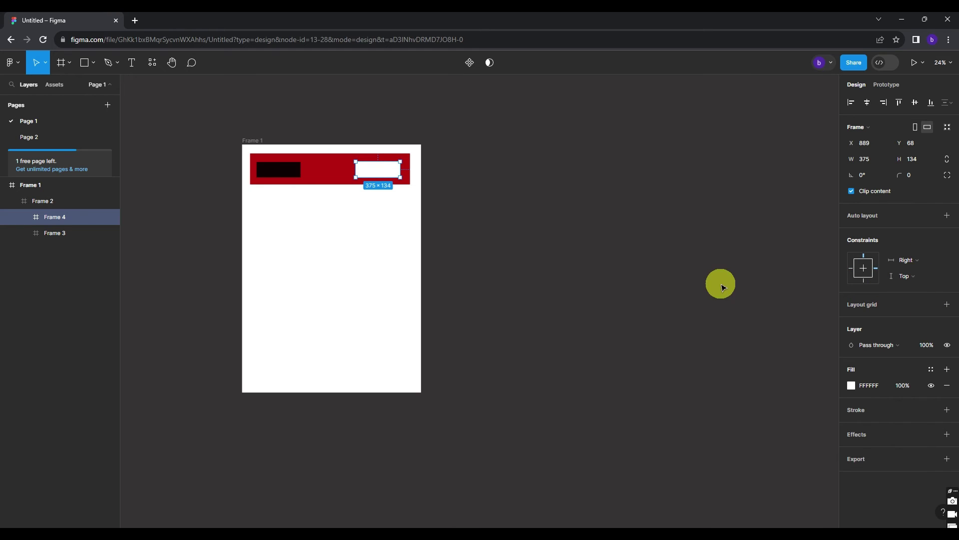
Resize Frame 1, then draw a 439×1998 Frame 5 column down its left side
left_click(35, 186)
left_click_drag(421, 392, 400, 382)
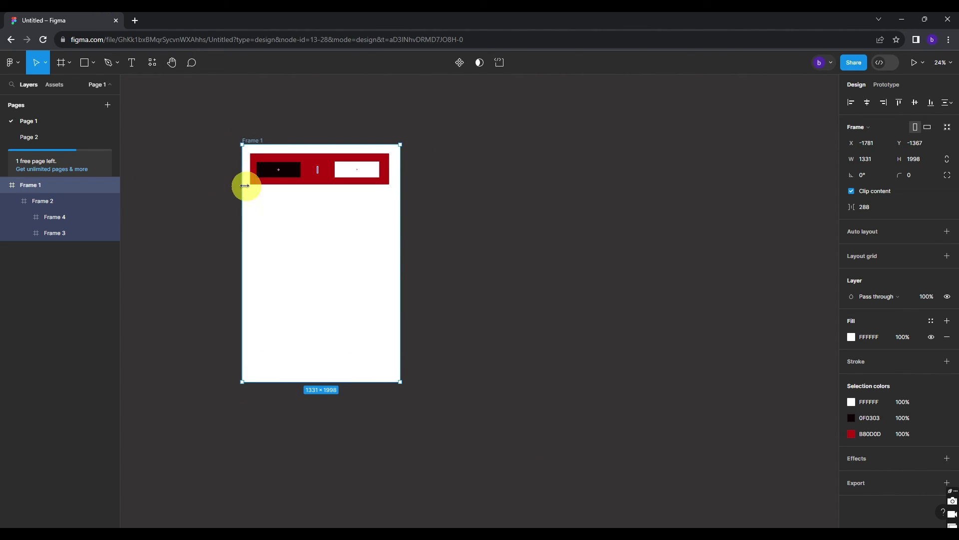
left_click(283, 239)
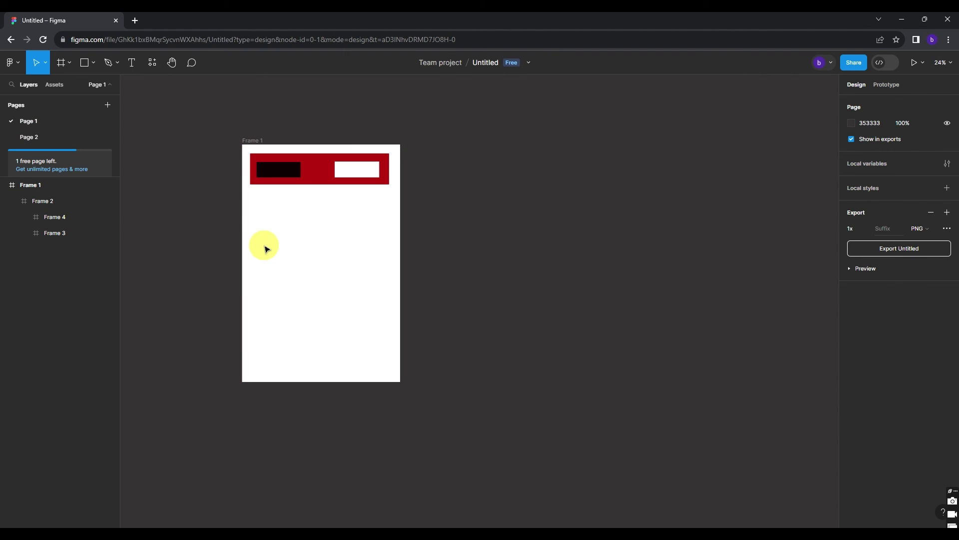
key("f")
left_click_drag(241, 144, 295, 381)
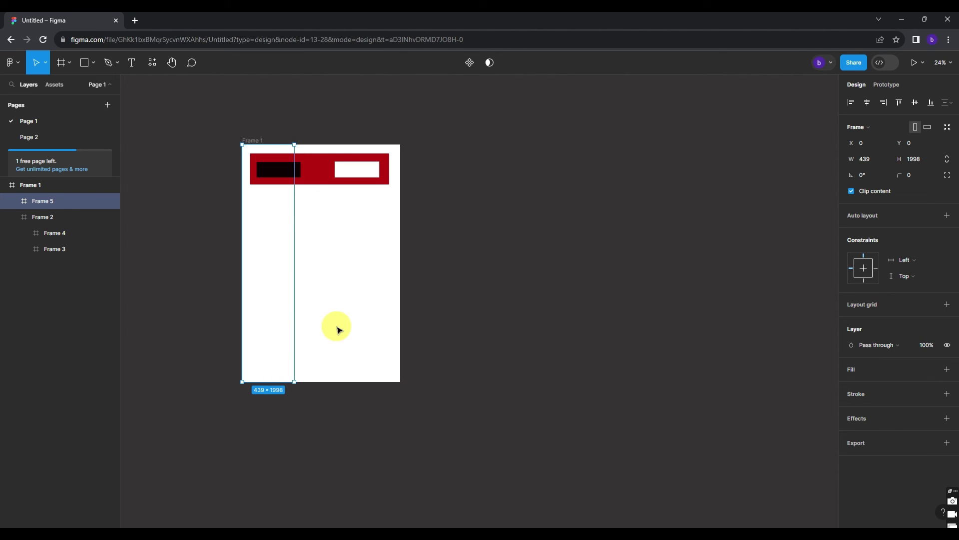
Give the left column a near-black 120606 fill
left_click(859, 377)
left_click(851, 384)
left_click(821, 345)
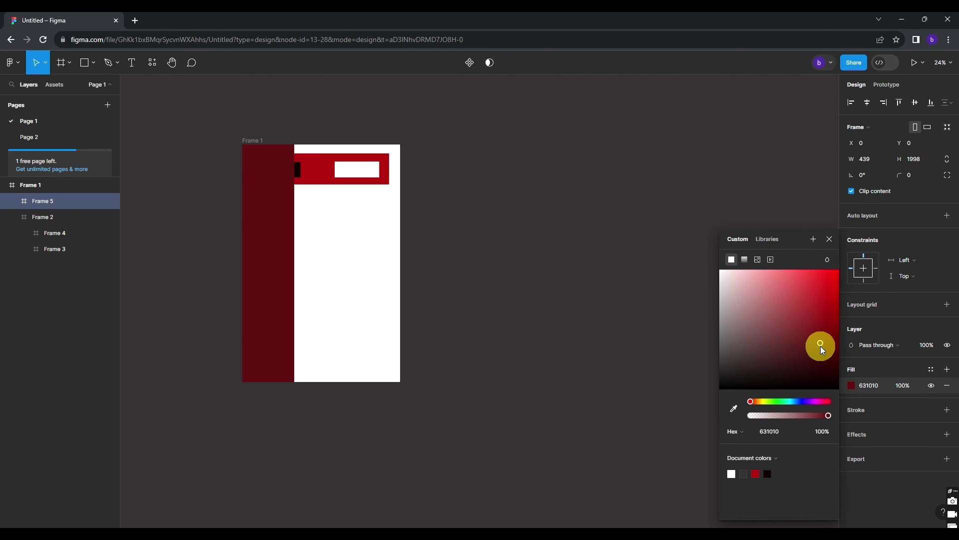
left_click(800, 380)
Send the left column backward so it sits behind the red header
right_click(268, 223)
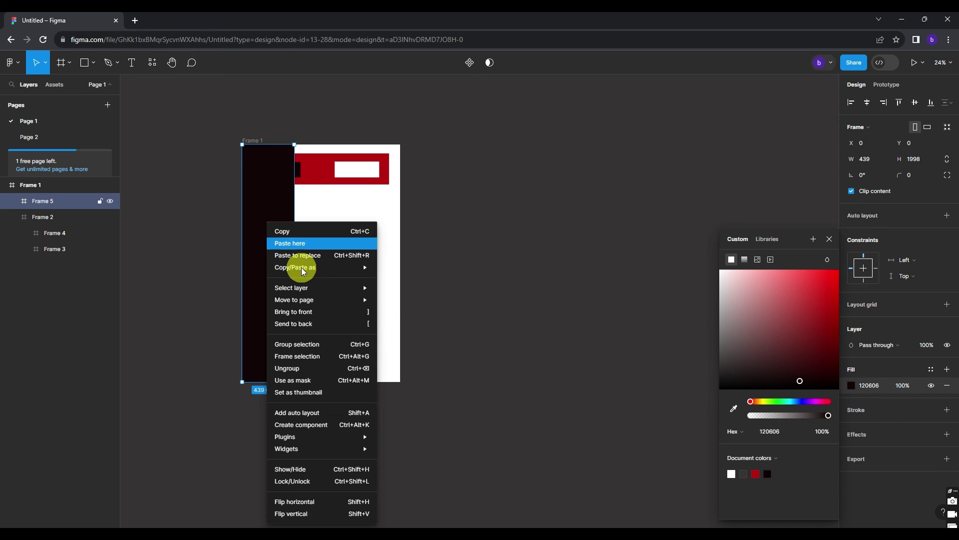
left_click(320, 324)
key("Escape")
left_click(267, 250)
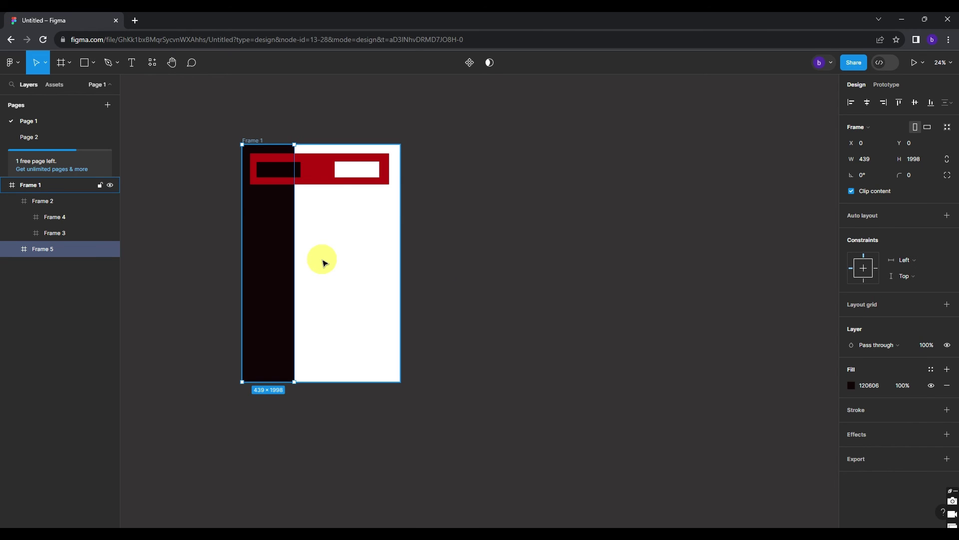
Alt-drag the left column to Frame 1's right edge, creating a matching Frame 6 column
left_click_drag(276, 261, 378, 265)
left_click(508, 240)
right_click(505, 239)
left_click(498, 205)
left_click(376, 252)
left_click(254, 262)
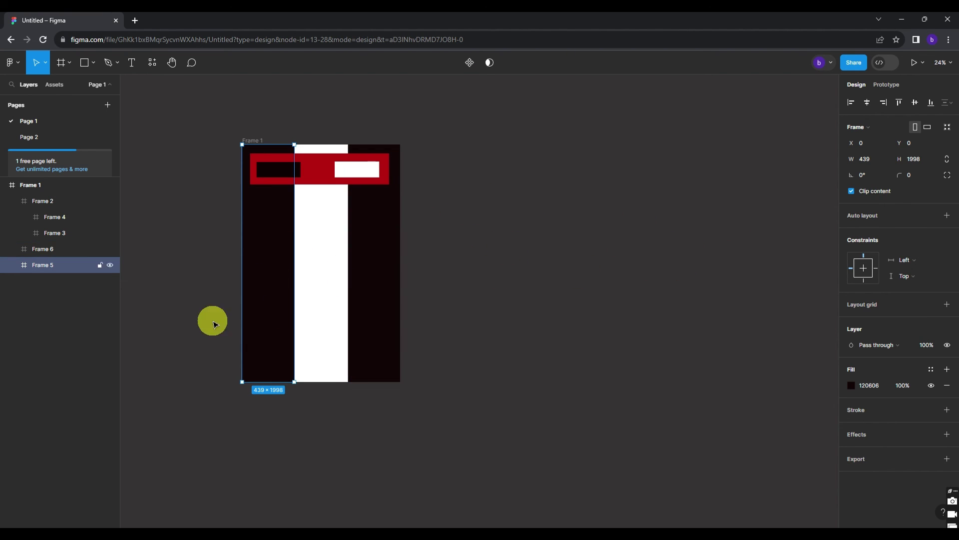
Constrain the left column Left horizontally and Scale vertically
left_click(908, 260)
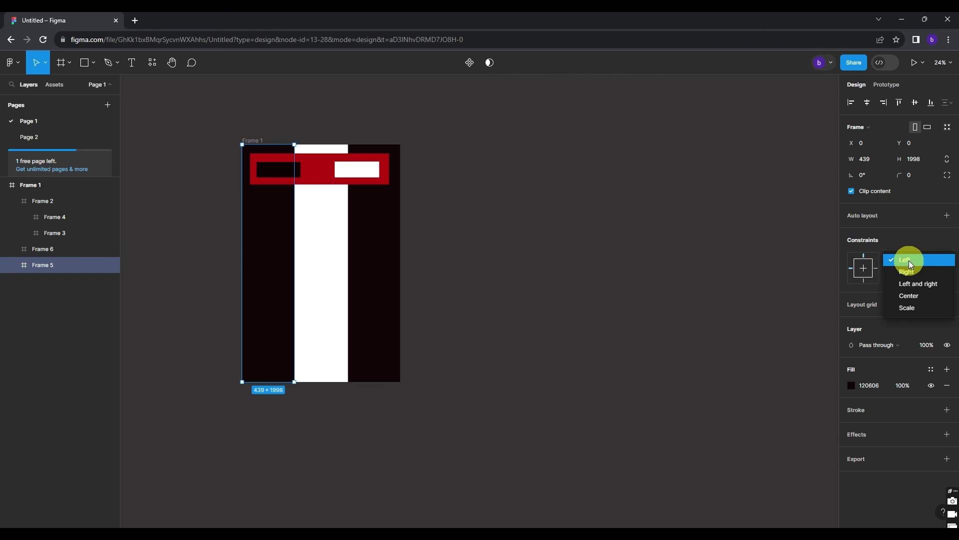
left_click(910, 260)
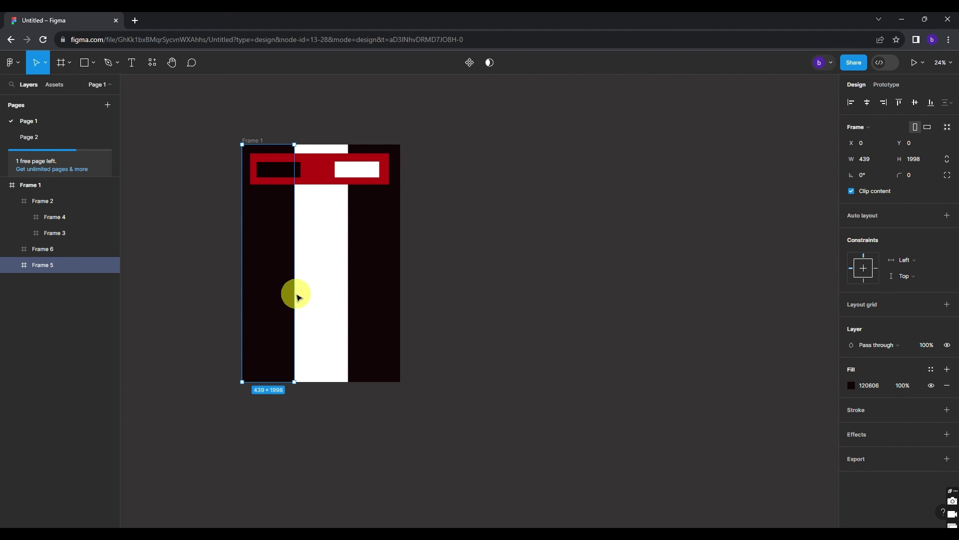
left_click(913, 275)
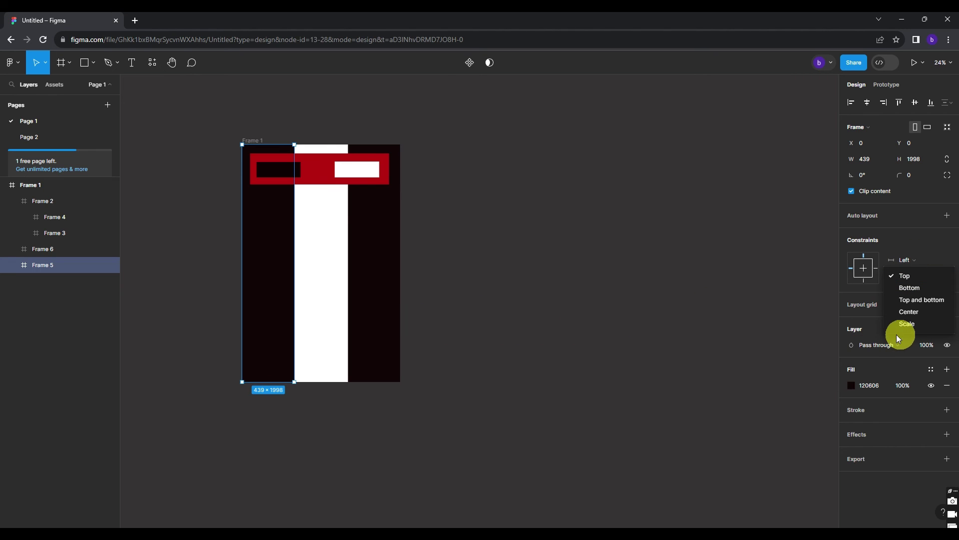
left_click(910, 323)
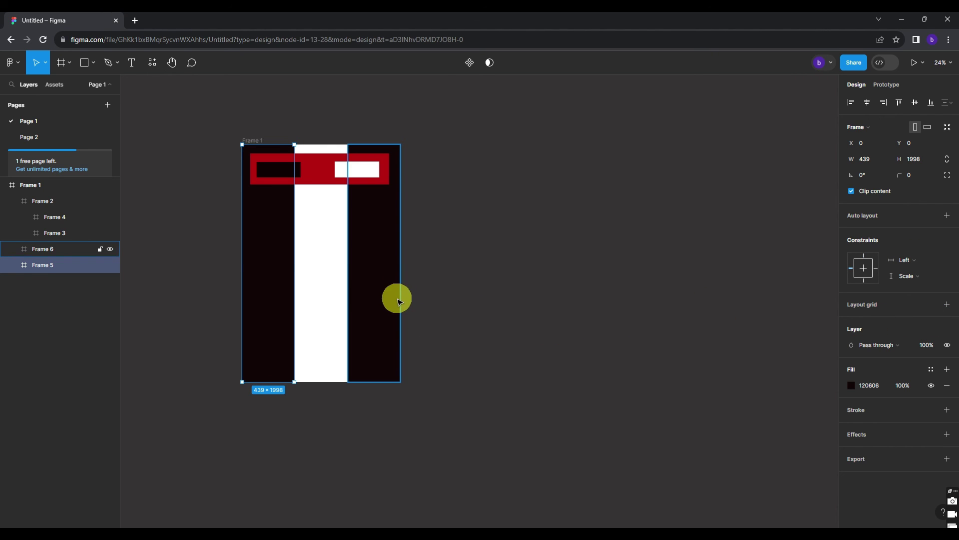
Constrain the right column Right horizontally and Scale vertically
left_click(385, 265)
left_click(913, 272)
left_click(910, 257)
left_click(910, 256)
left_click(916, 272)
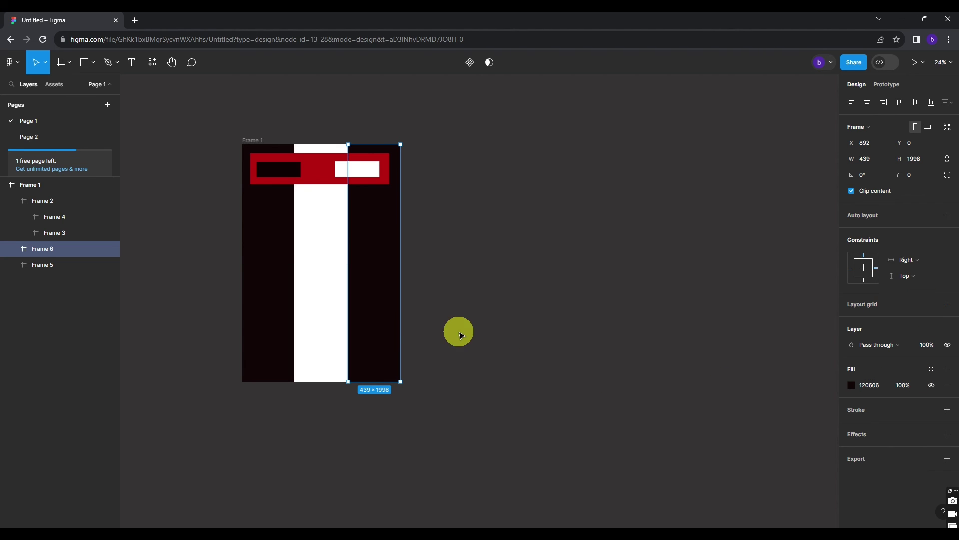
left_click(917, 274)
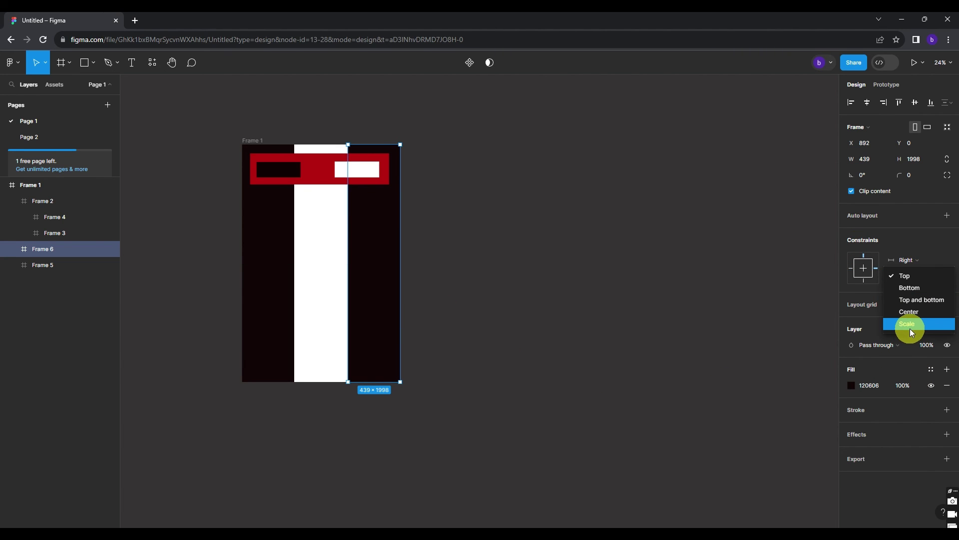
left_click(909, 326)
left_click_drag(402, 381, 549, 411)
left_click(189, 311)
Enlarge Frame 1, then narrow it to 2322 wide to test the columns
left_click(55, 193)
left_click_drag(392, 216, 223, 172)
left_click(420, 204)
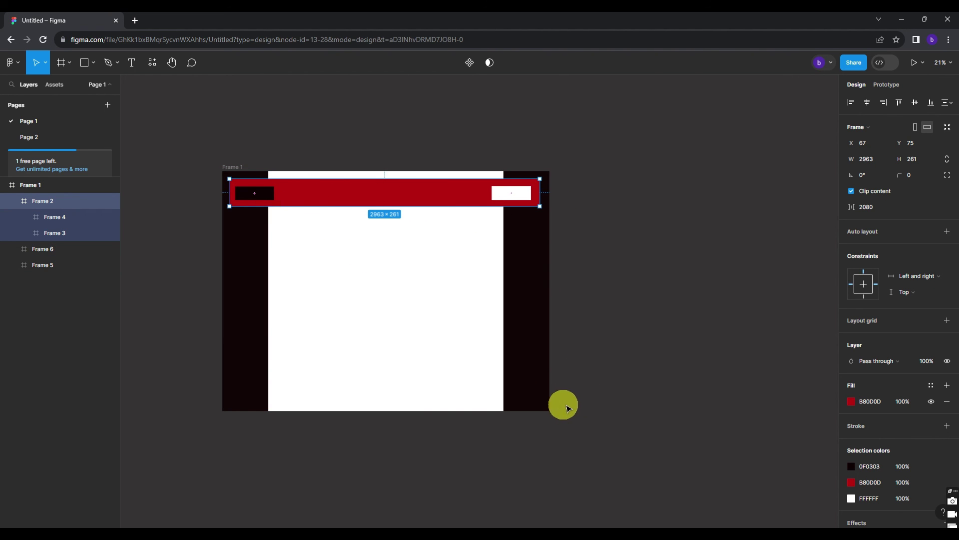
left_click(77, 189)
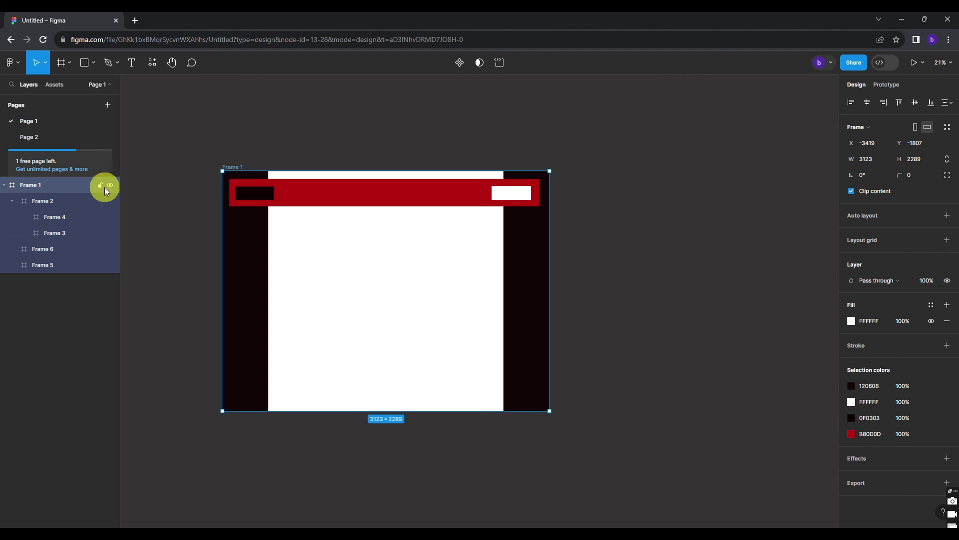
left_click_drag(550, 412, 465, 413)
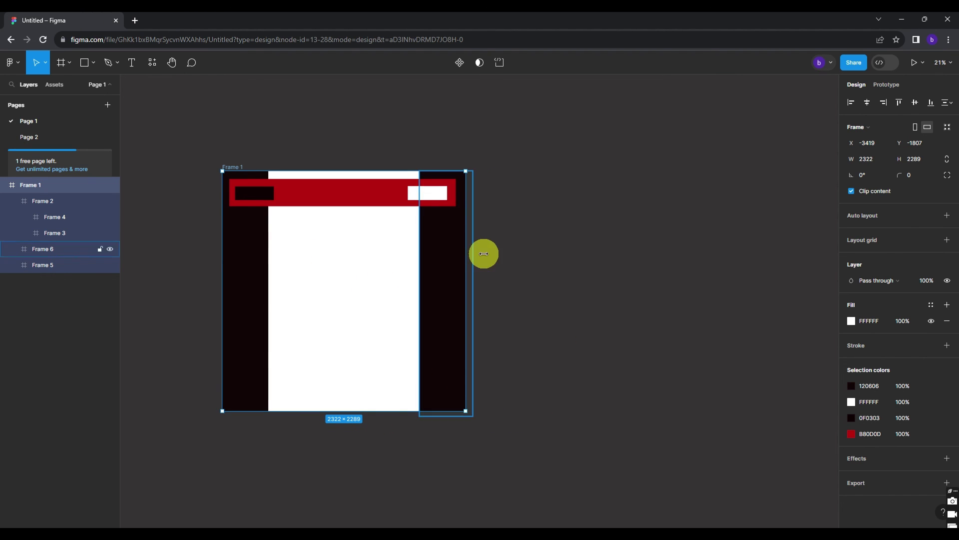
left_click(506, 249)
Draw a box in Frame 1's centre, fill it green 567B07, and constrain it Center both ways
key("f")
left_click_drag(303, 253, 384, 318)
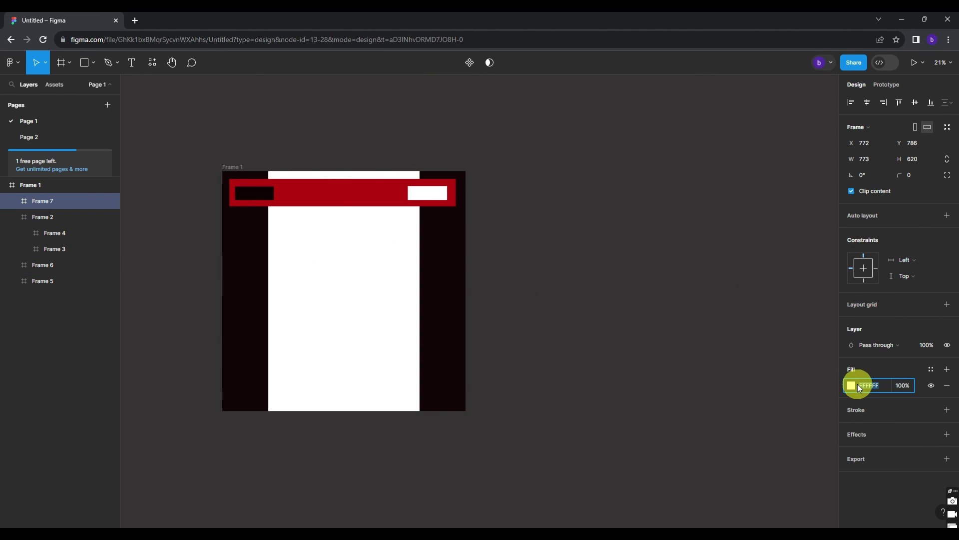
left_click(850, 387)
left_click(770, 402)
left_click(832, 332)
left_click(589, 338)
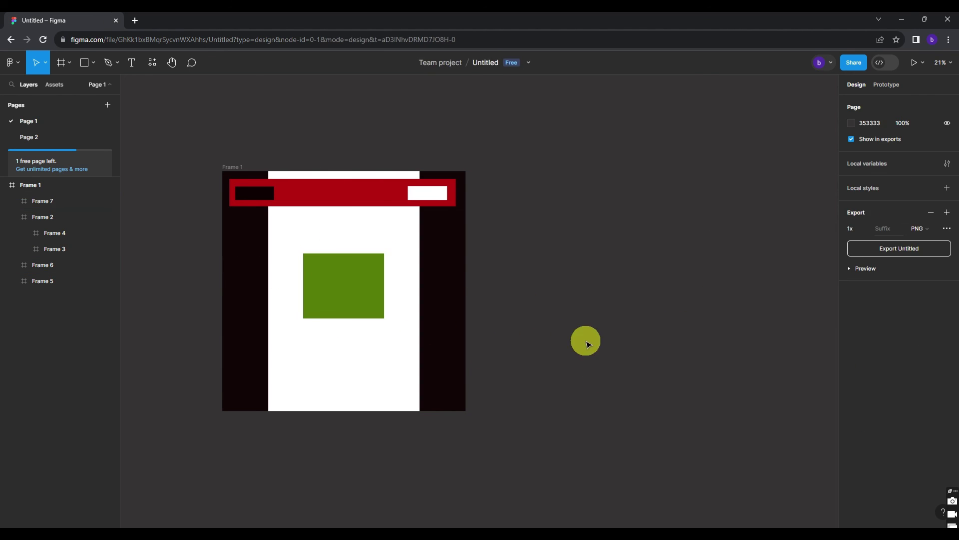
left_click(903, 260)
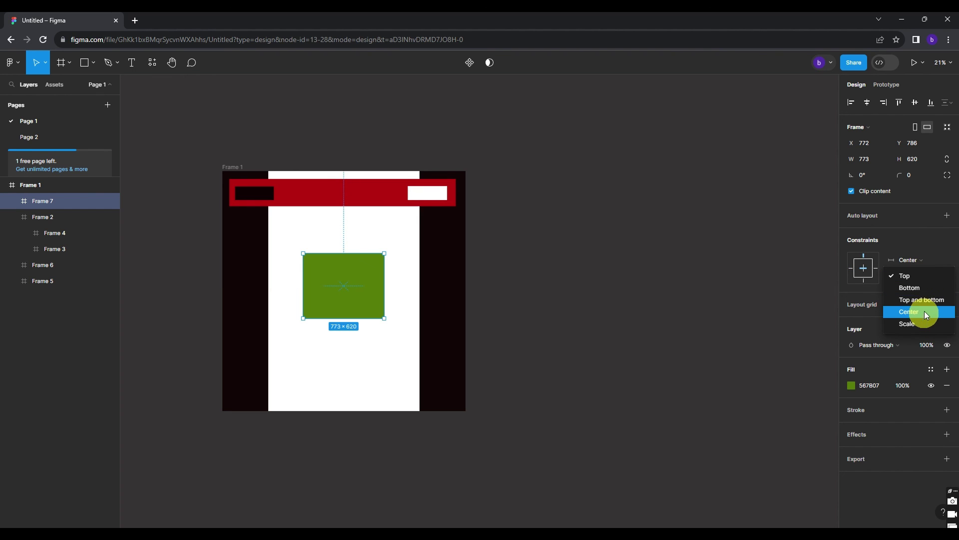
left_click(925, 312)
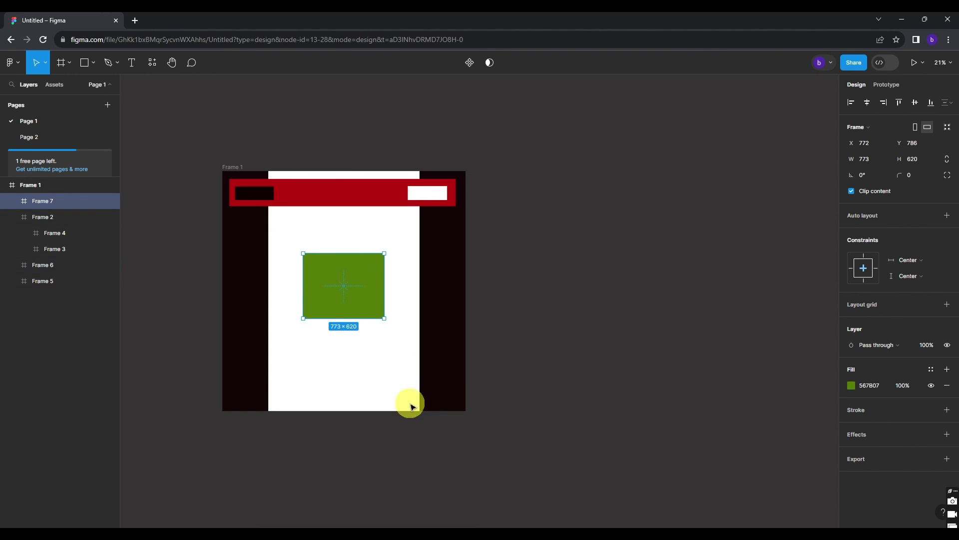
Stretch Frame 1 to 5055×3061, then shrink it to 1941×2251
left_click(463, 408)
left_click(142, 179)
left_click(93, 190)
left_click_drag(466, 410, 752, 492)
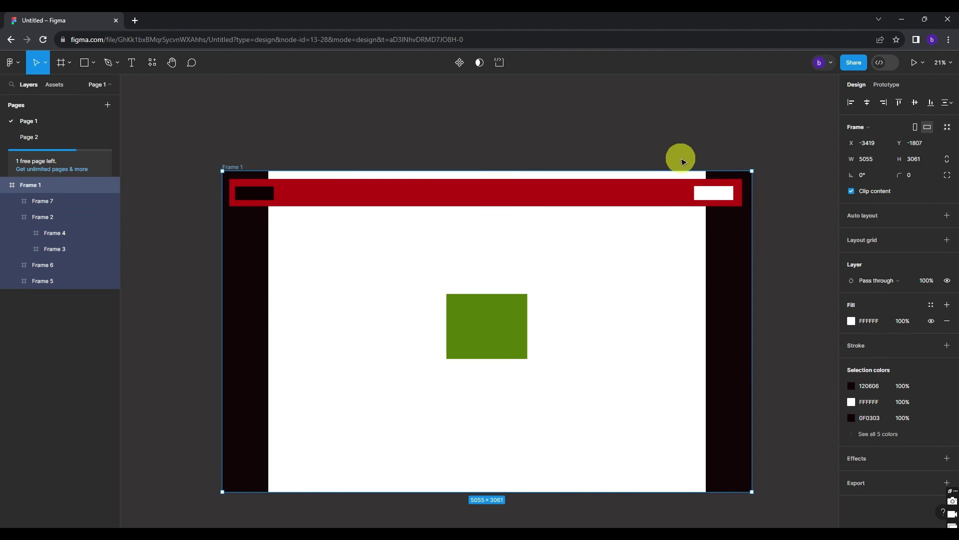
left_click_drag(751, 493, 426, 407)
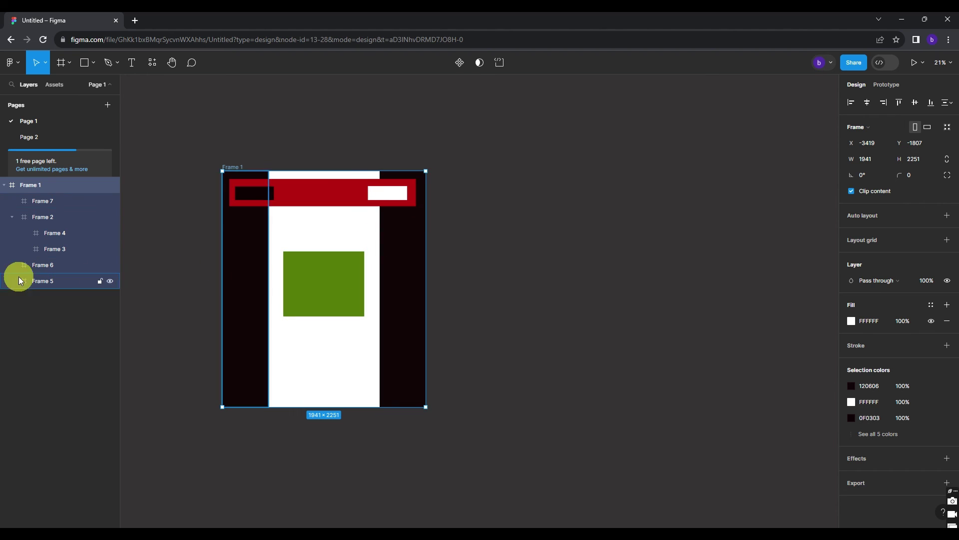
key("Escape")
left_click(34, 183)
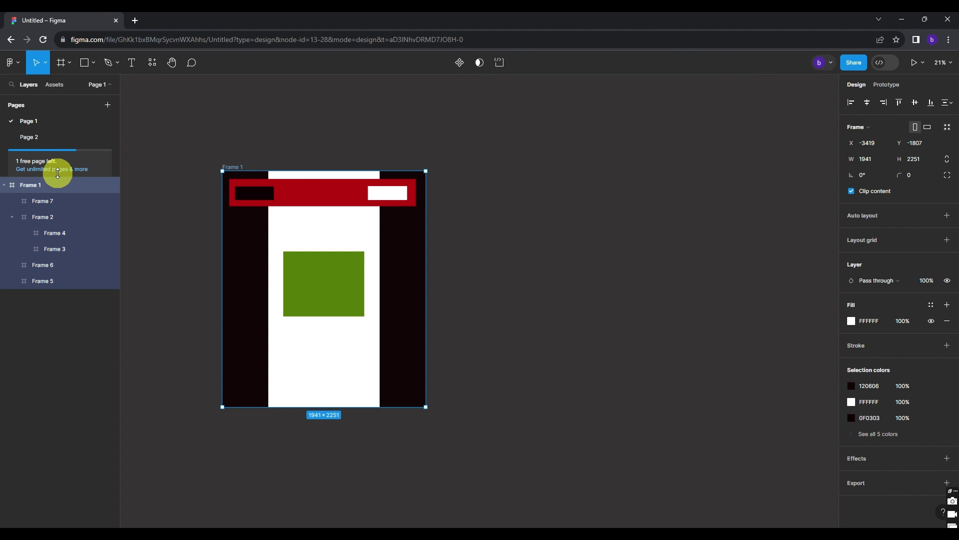
left_click(501, 185)
Duplicate Frame 1 and set the copy's red header to Center constraints both ways
key("ctrl+v")
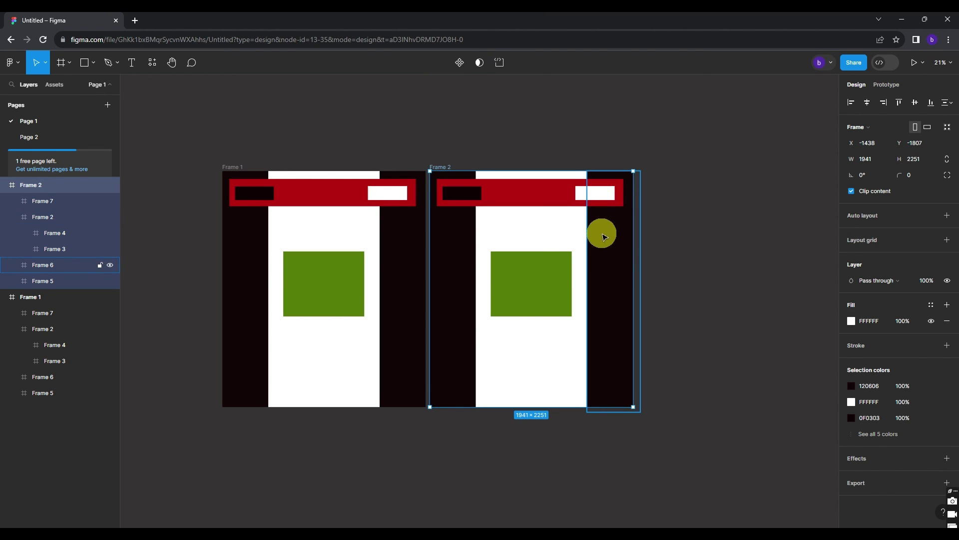
left_click(557, 196)
left_click(914, 275)
left_click(910, 295)
left_click(905, 292)
left_click(910, 325)
Adjust the constraints of the copy's green box and side columns, keeping Scale vertically
left_click(549, 296)
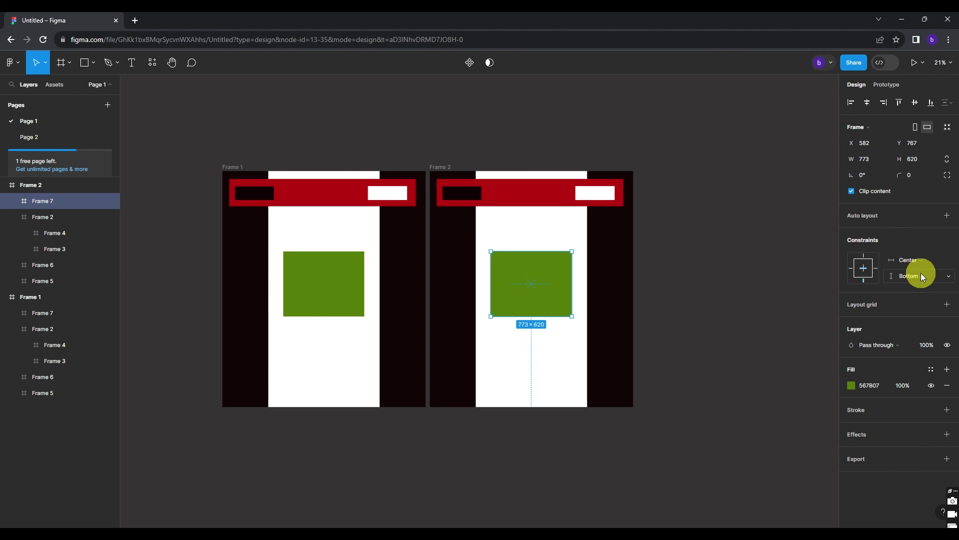
key("Tab")
key("Tab")
left_click(899, 276)
left_click(904, 251)
left_click(435, 308)
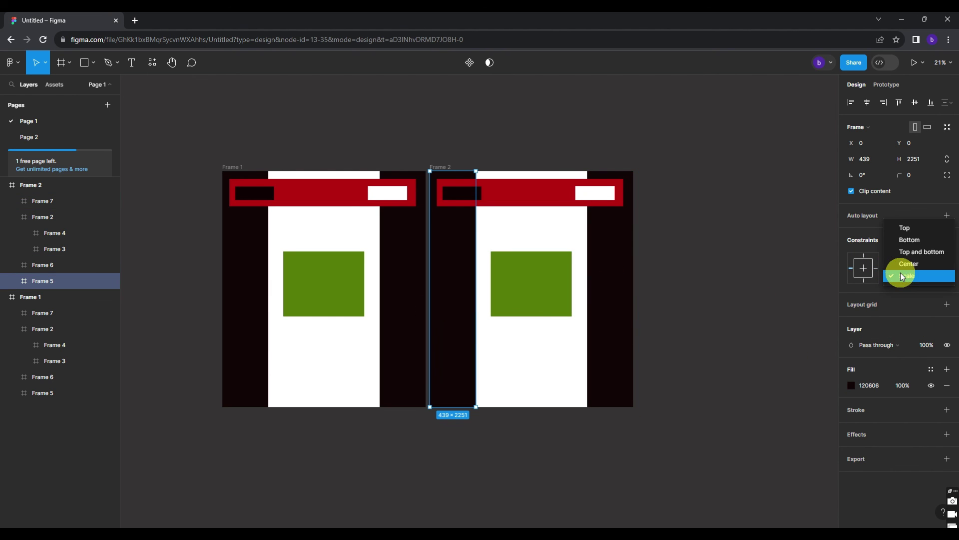
left_click(508, 157)
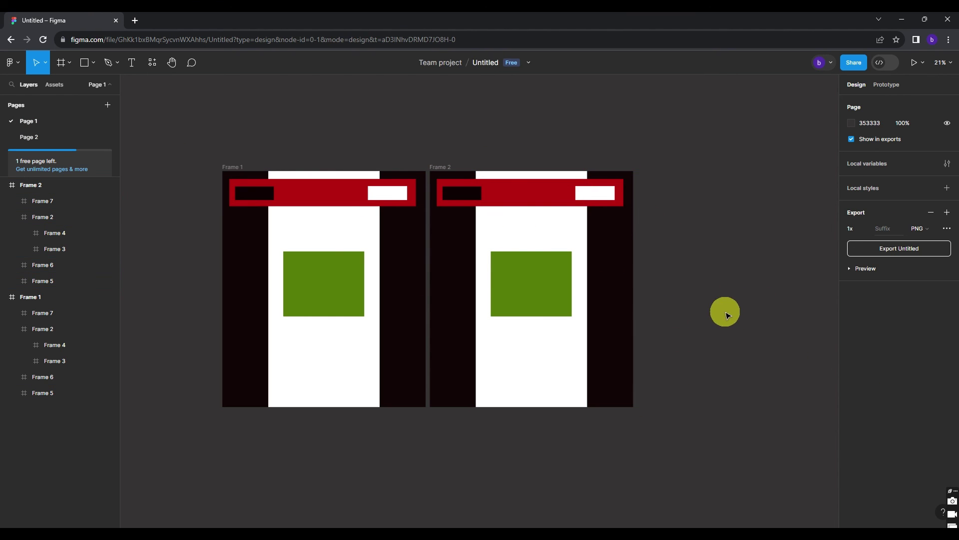
left_click(605, 306)
Enlarge the copied frame to test the constraints, then delete its green box
left_click(31, 185)
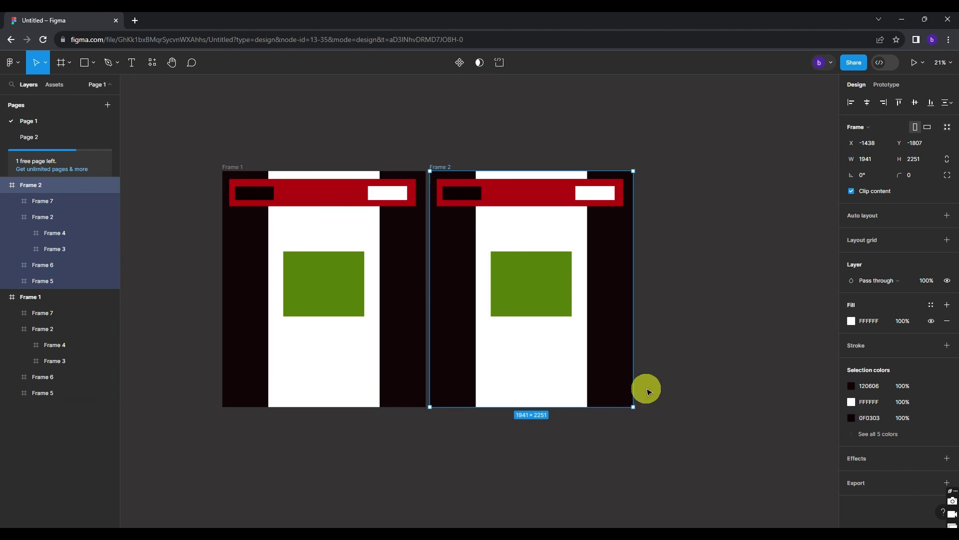
left_click_drag(640, 411, 765, 457)
left_click(623, 336)
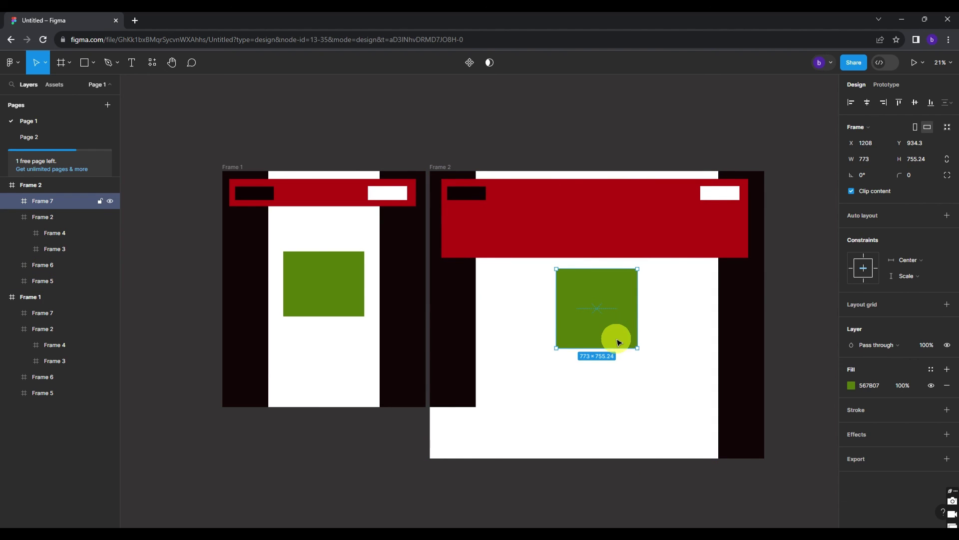
key("Delete")
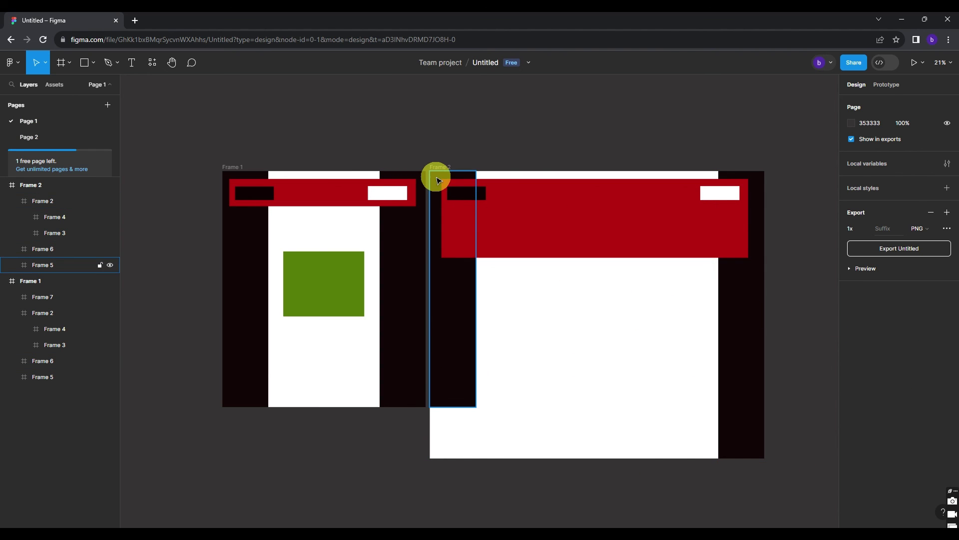